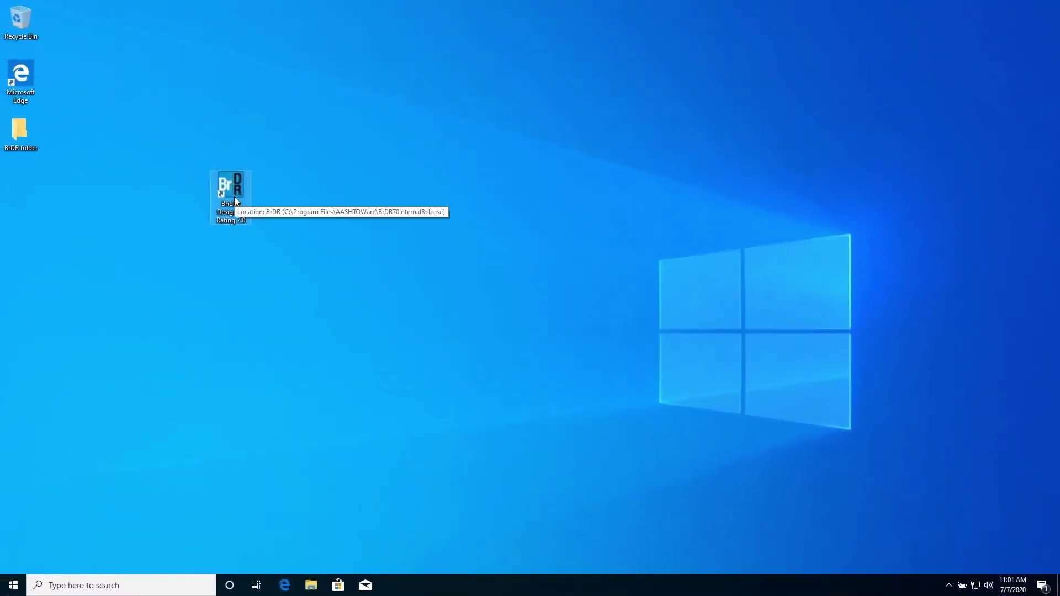
Step: Launch BrDR and enter the sign-in username and password
double_click(213, 189)
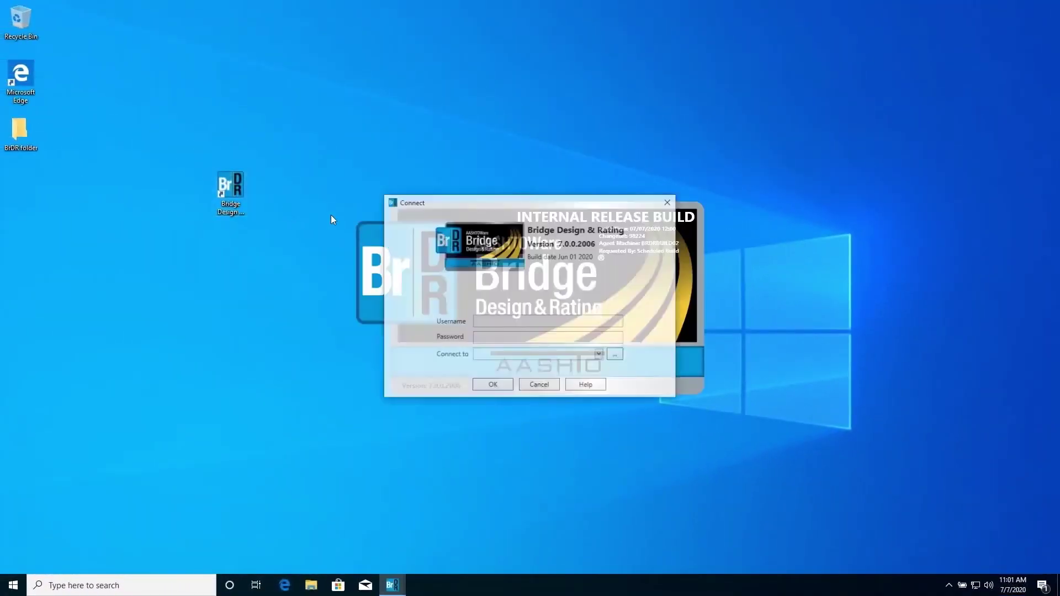
type("bridge")
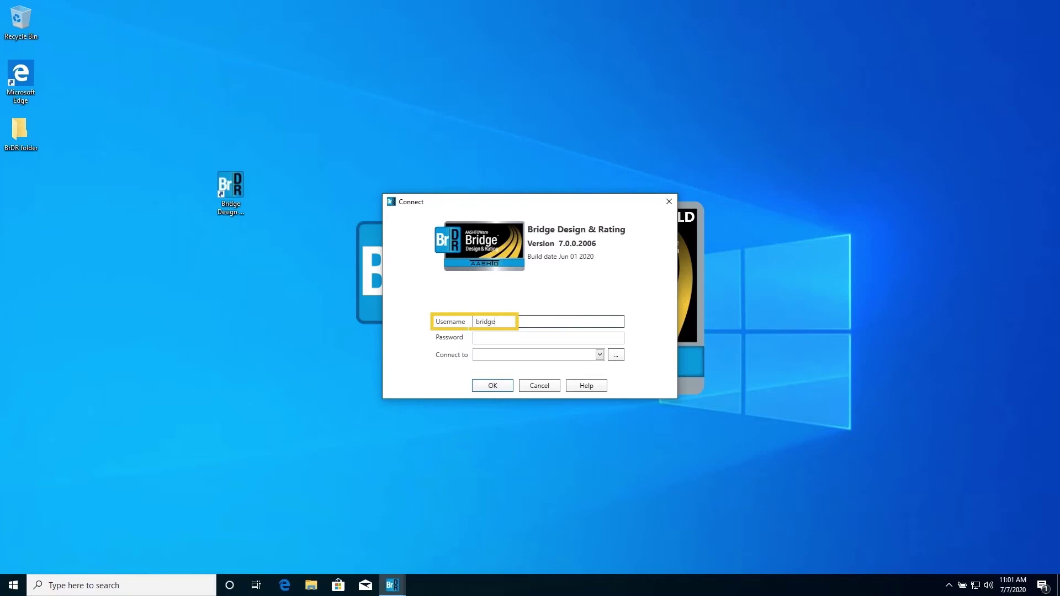
key("Tab")
type("bridge")
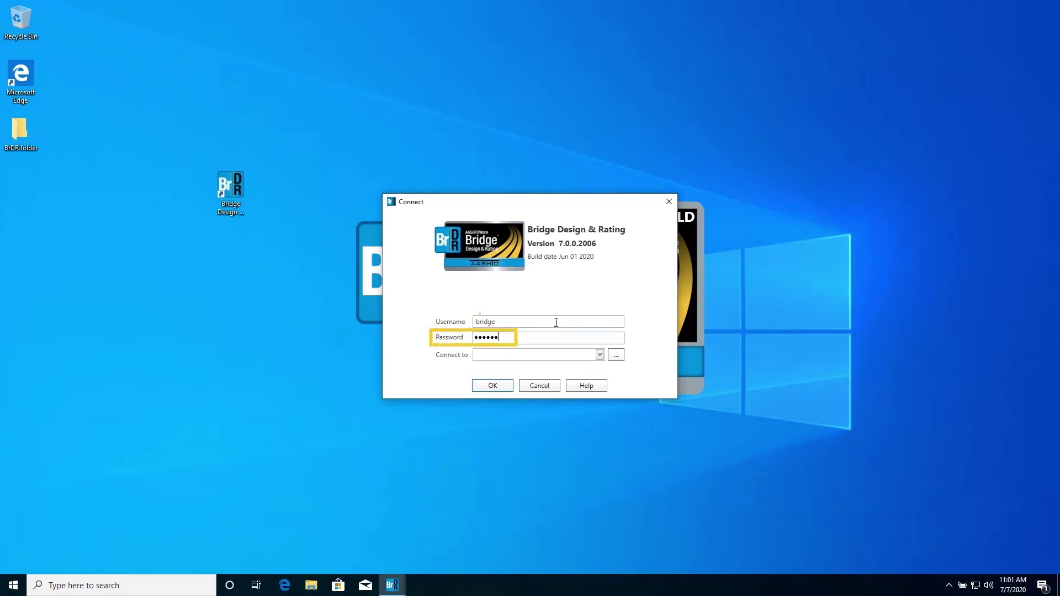
Step: Choose the AASHTOWareBr70s database connection and sign in
left_click(616, 355)
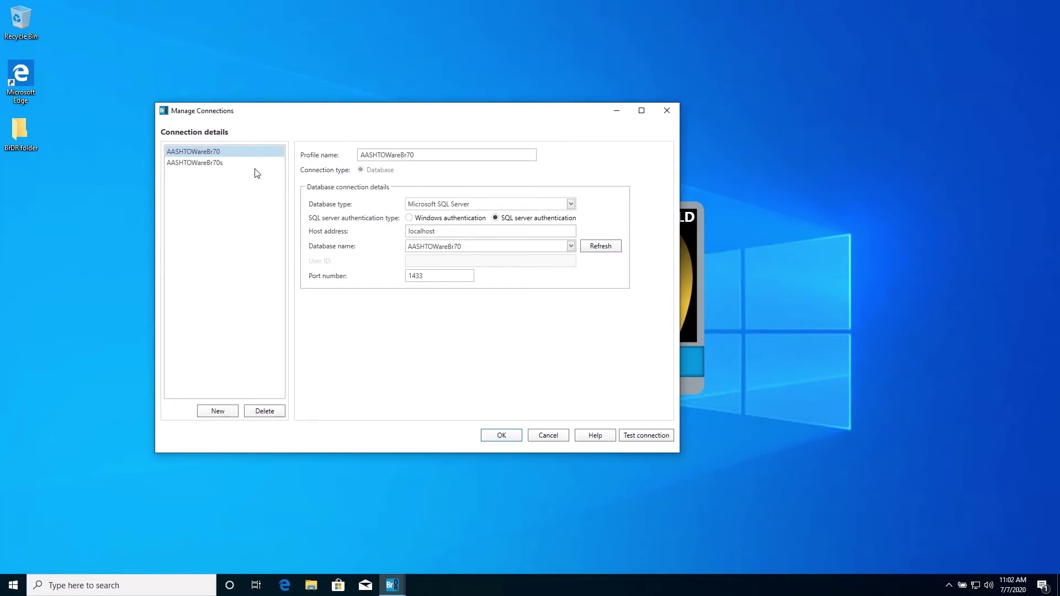
left_click(241, 170)
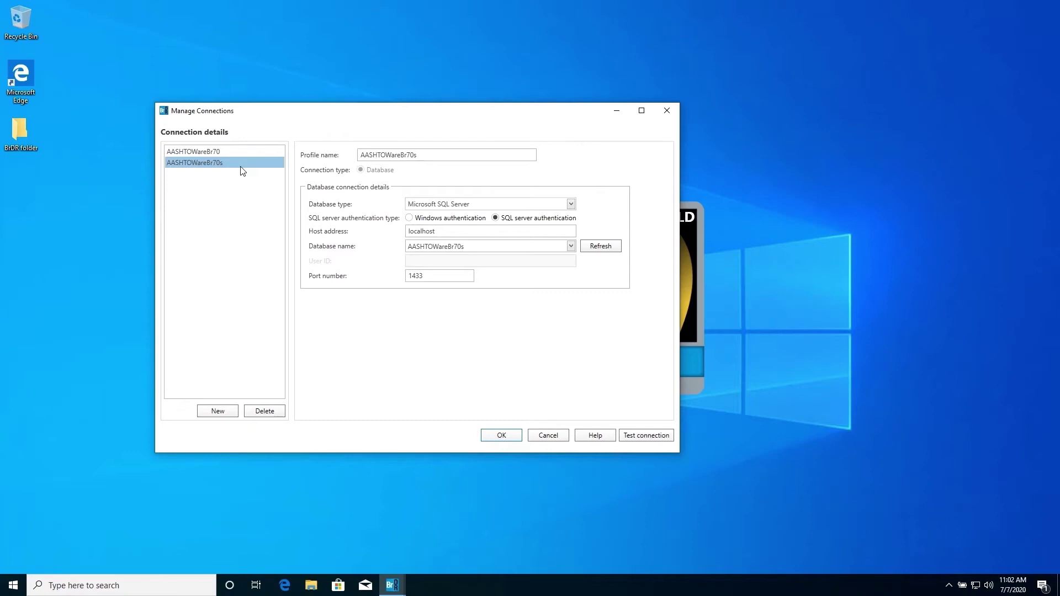
left_click(502, 436)
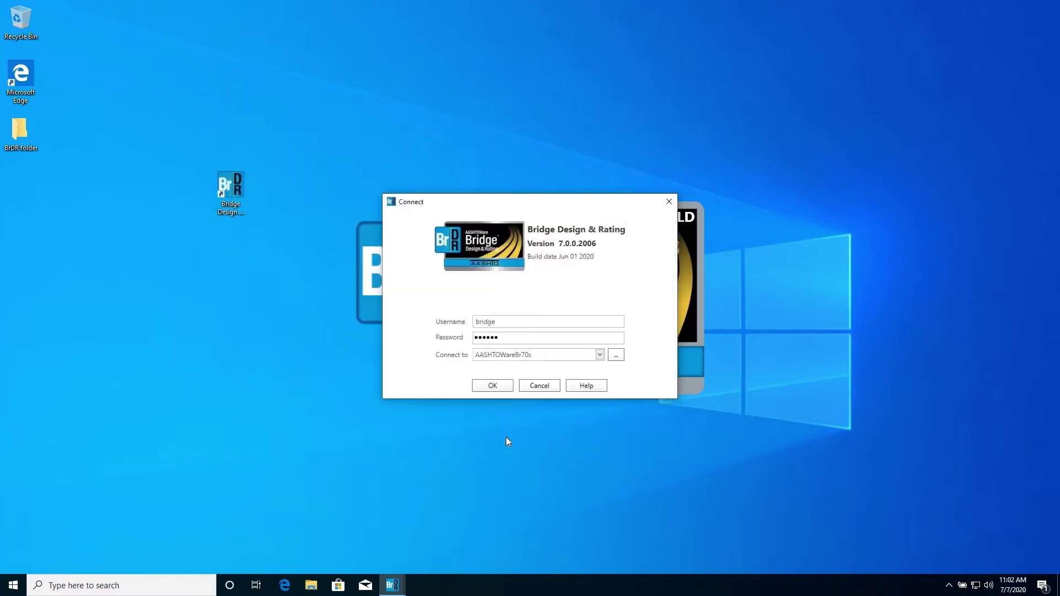
left_click(493, 385)
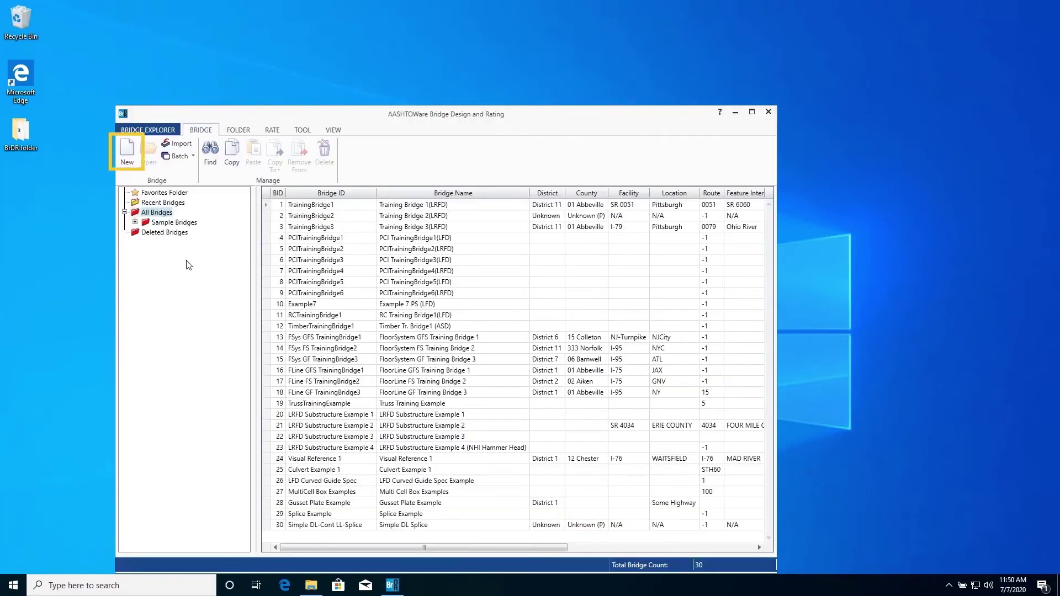
Step: Create a new bridge with Bridge ID, NBI structure ID and name MBE-A1, year built 1964
left_click(127, 149)
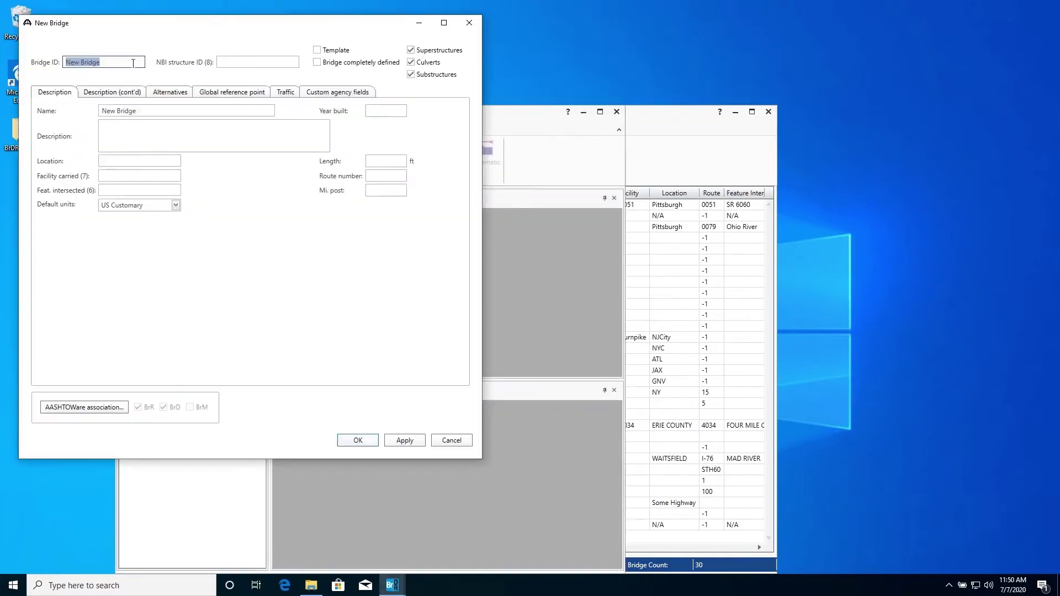
type("MBE-A1")
key("Tab")
type("M")
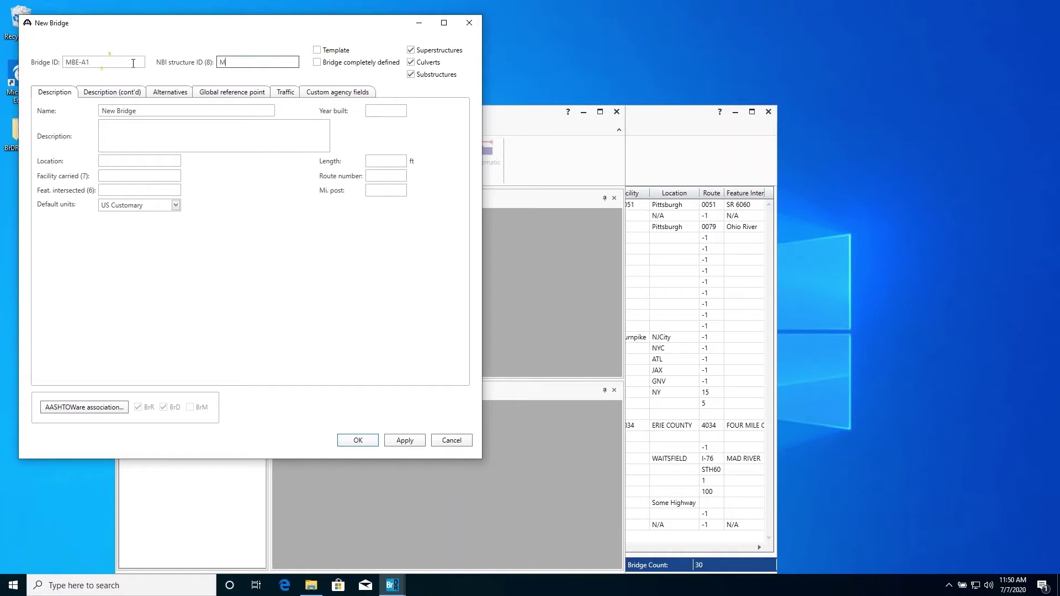
type("BE-")
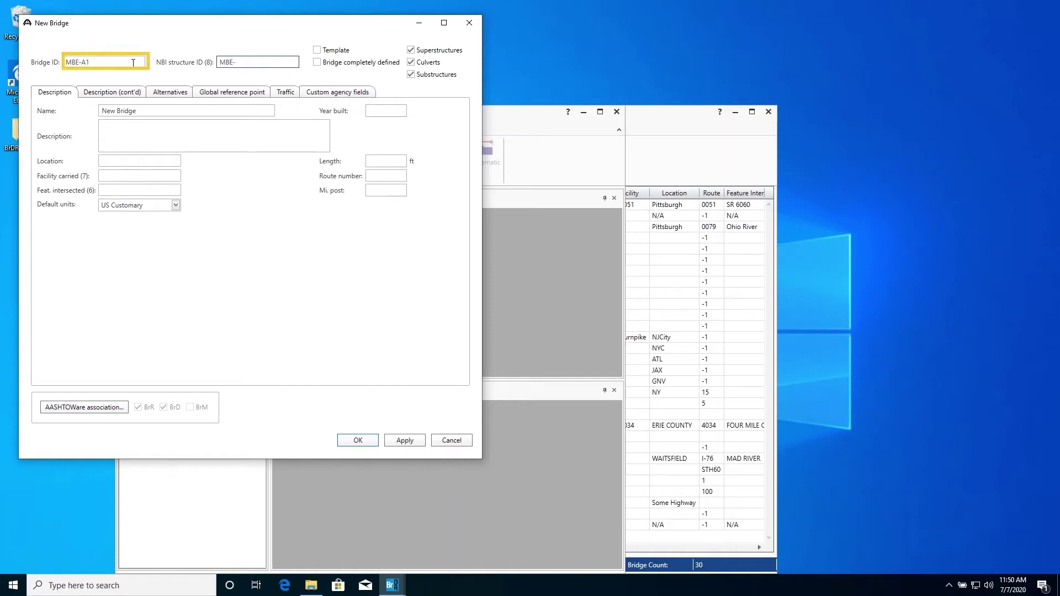
type("A1")
key("Tab")
type("M")
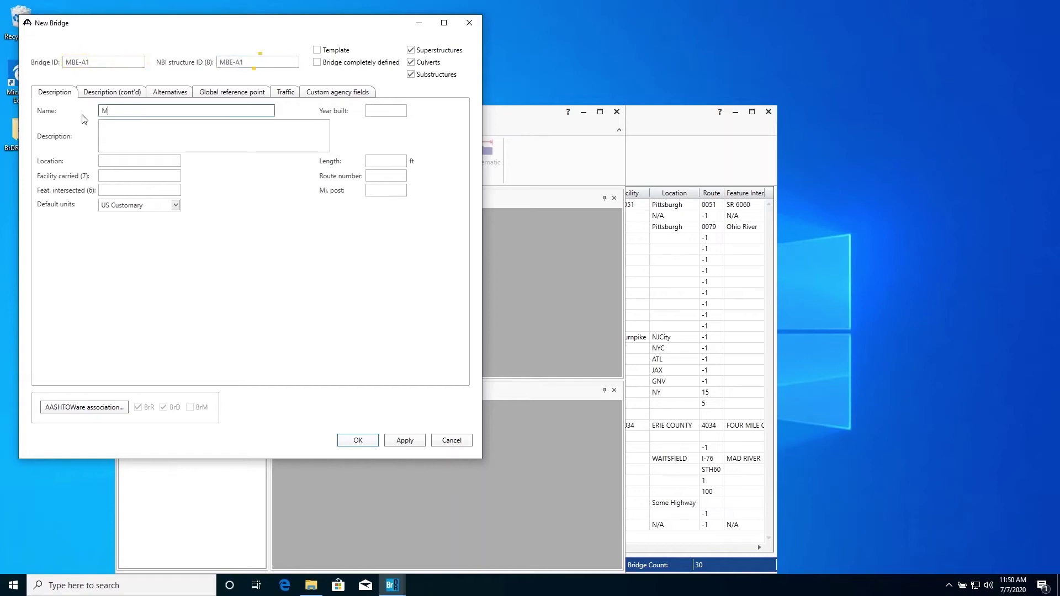
type("BE-A1")
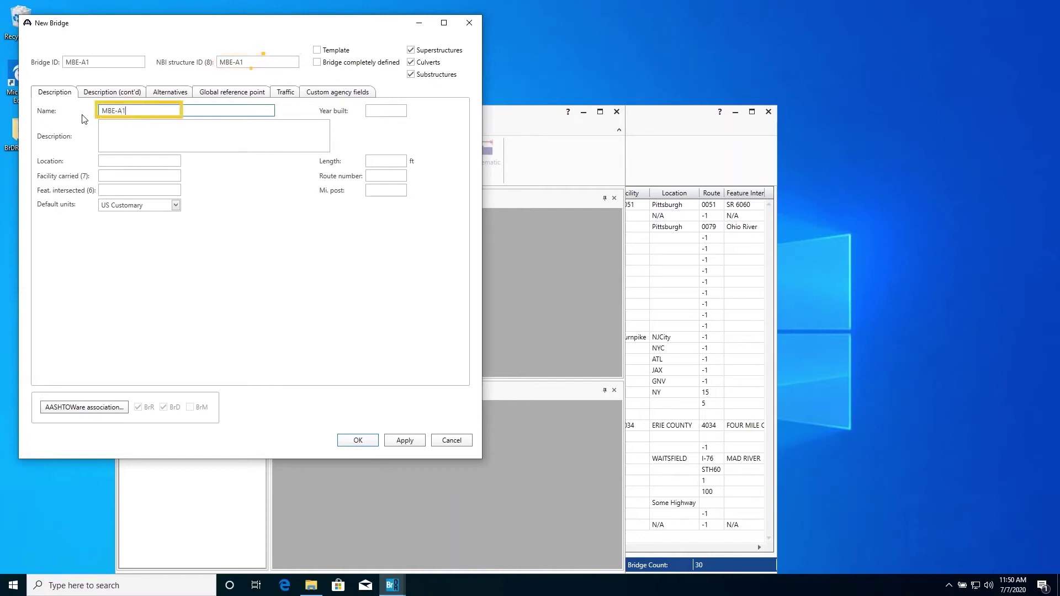
key("Tab")
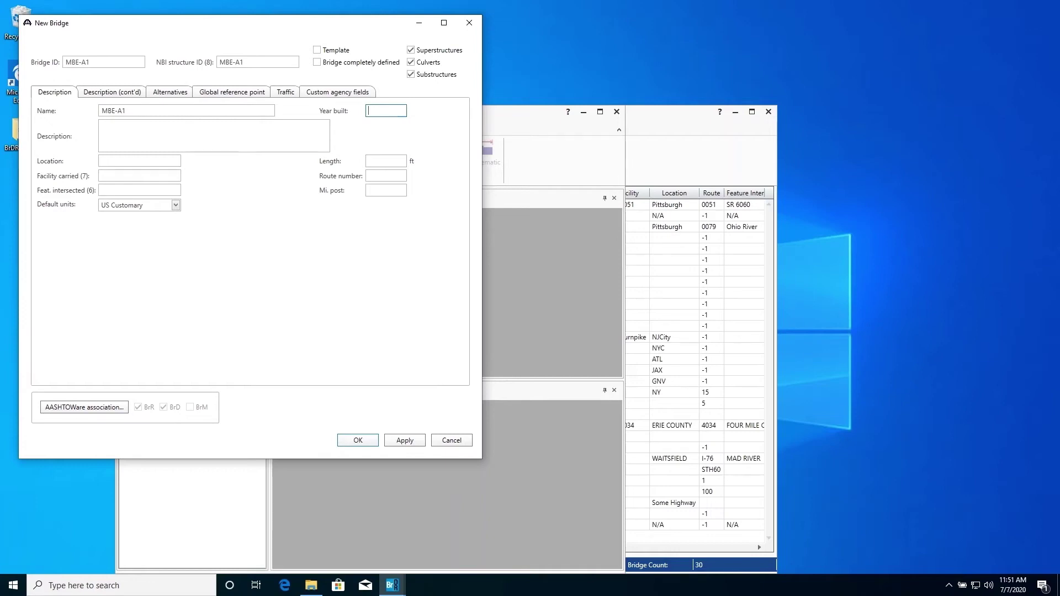
type("196")
left_click(286, 93)
Step: Enter traffic data: Recent ADTT 700, Design ADTT 1200, growth 0.01, (ADTT)0 200, present ADTT 595
key("Tab")
key("Tab")
key("Tab")
type("700")
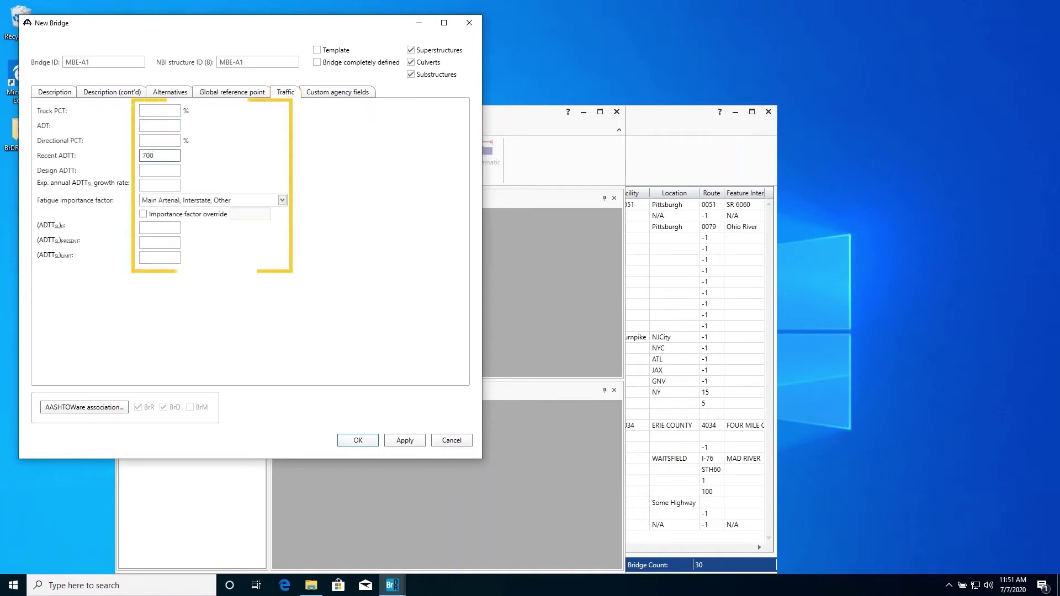
key("Tab")
type("1200")
key("Tab")
type("0.")
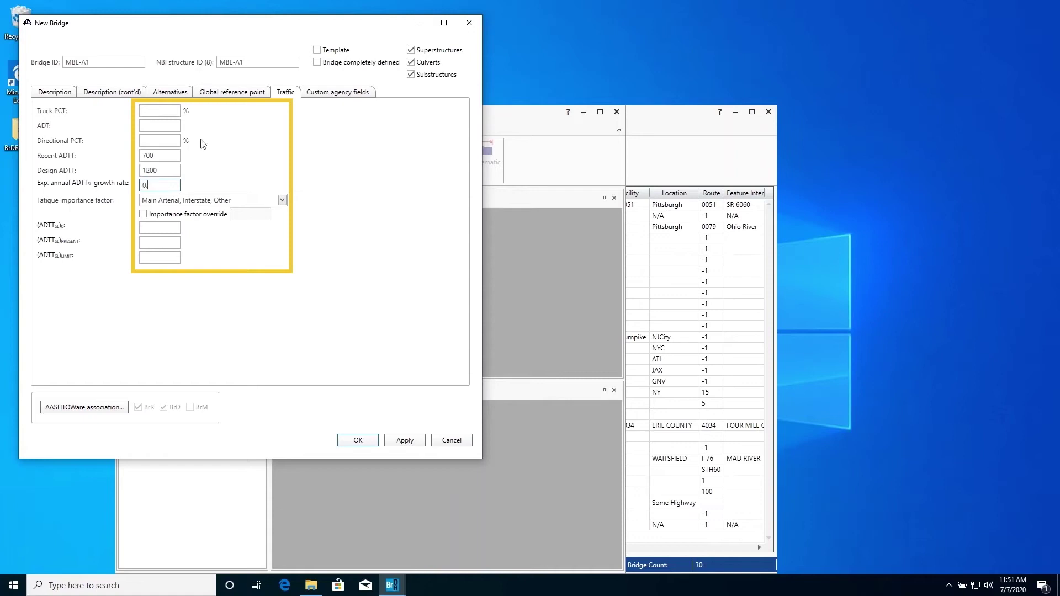
type("01")
key("Tab")
key("Tab")
key("Tab")
type("200")
key("Tab")
type("595")
key("Tab")
type("1200")
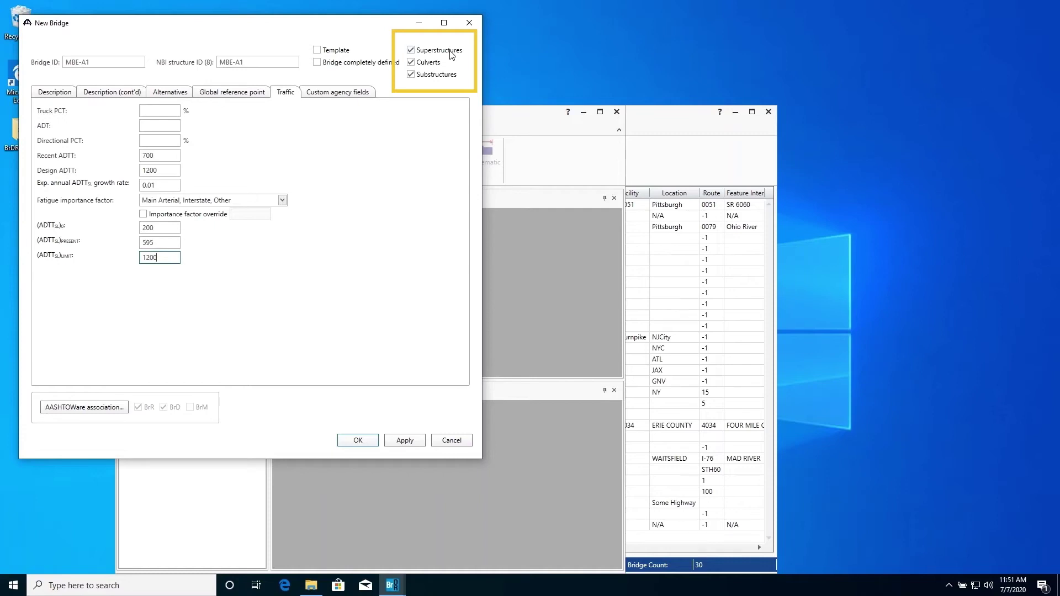
Step: Exclude culverts and substructures and create bridge MBE-A1
left_click(412, 62)
left_click(414, 74)
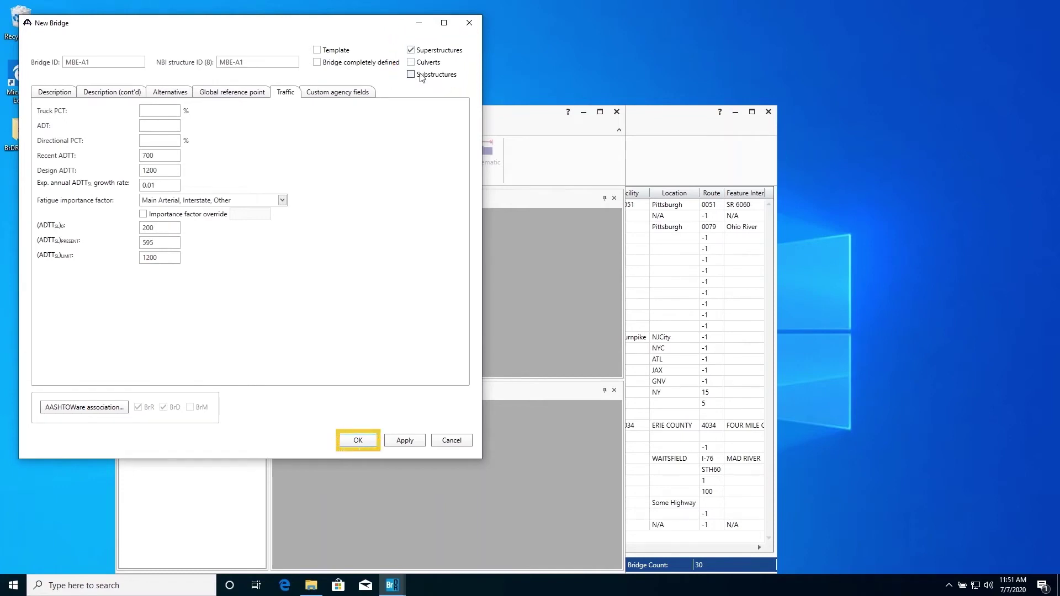
left_click(356, 439)
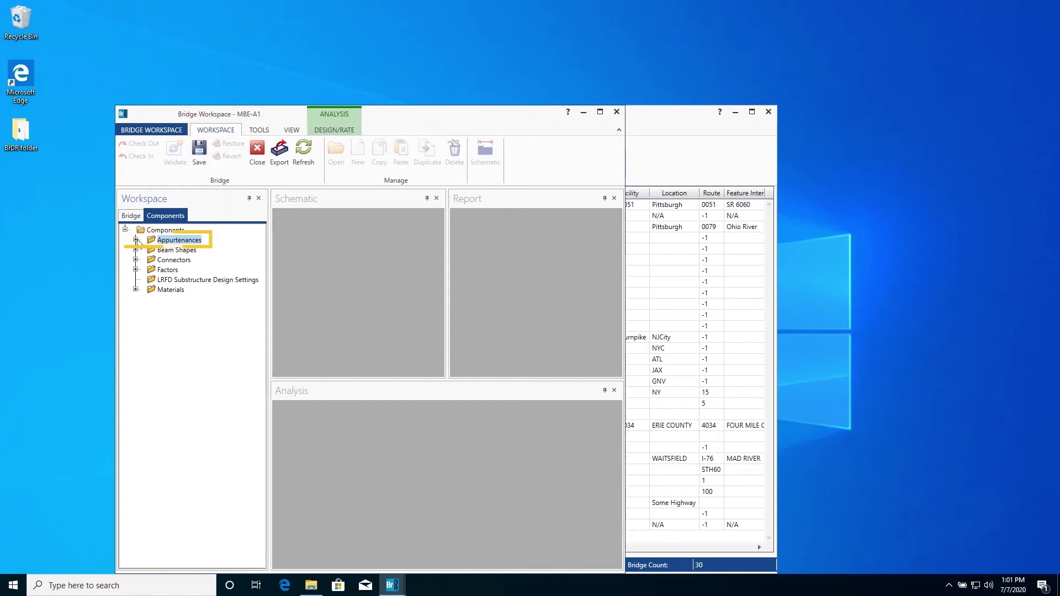
Step: Expand Appurtenances to show the Generic, Median, Parapet and Railing categories
left_click(136, 240)
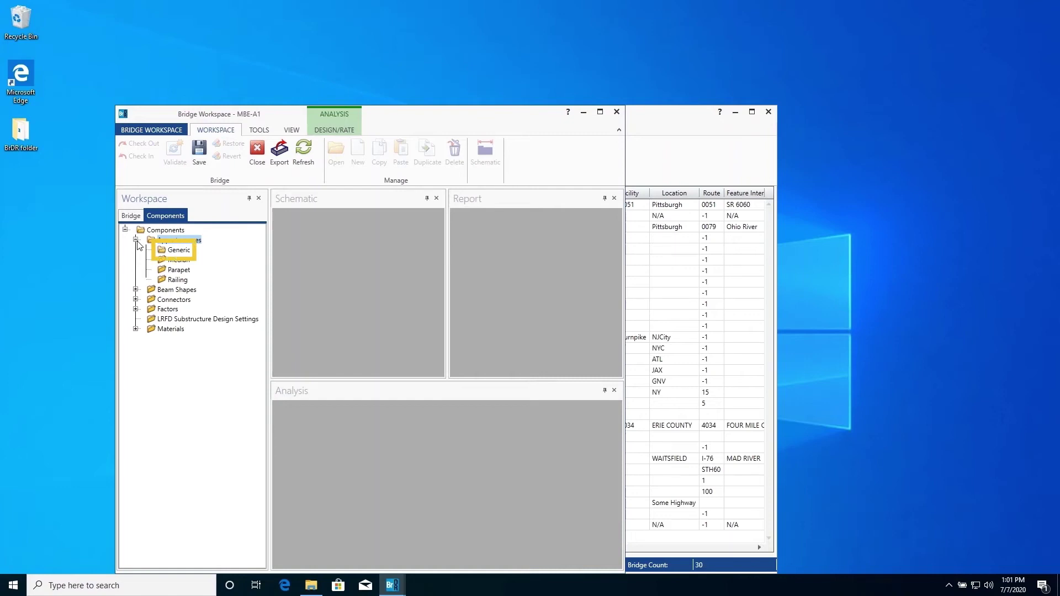
Step: Add a generic 'Concrete curb': centroid distance 6, load 0.126, width 12, wind height 10
left_click(179, 250)
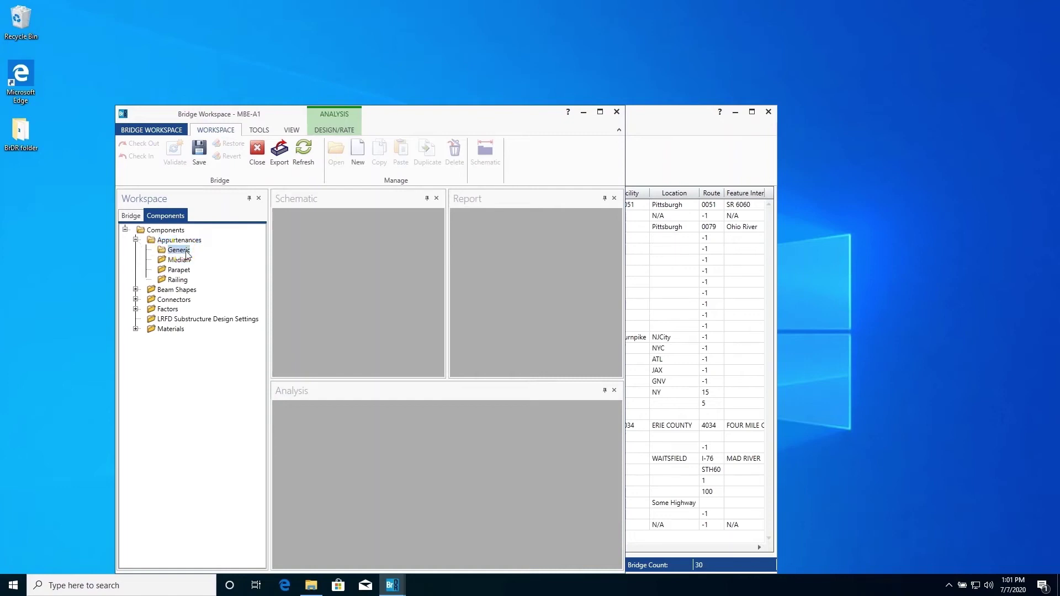
left_click(357, 149)
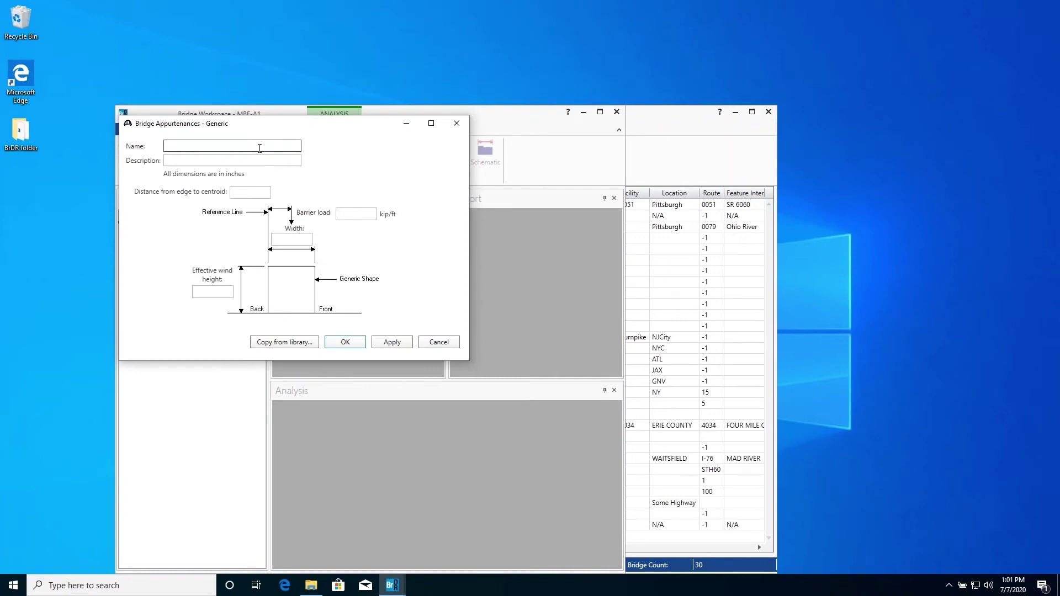
type("Concrete")
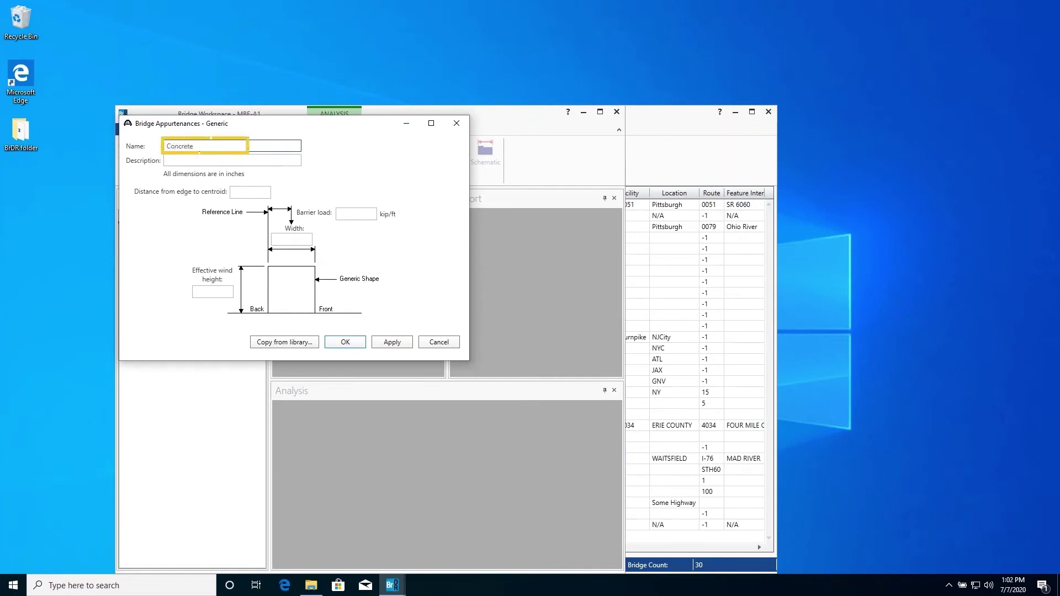
type(" curb")
key("Tab")
key("Tab")
type("6")
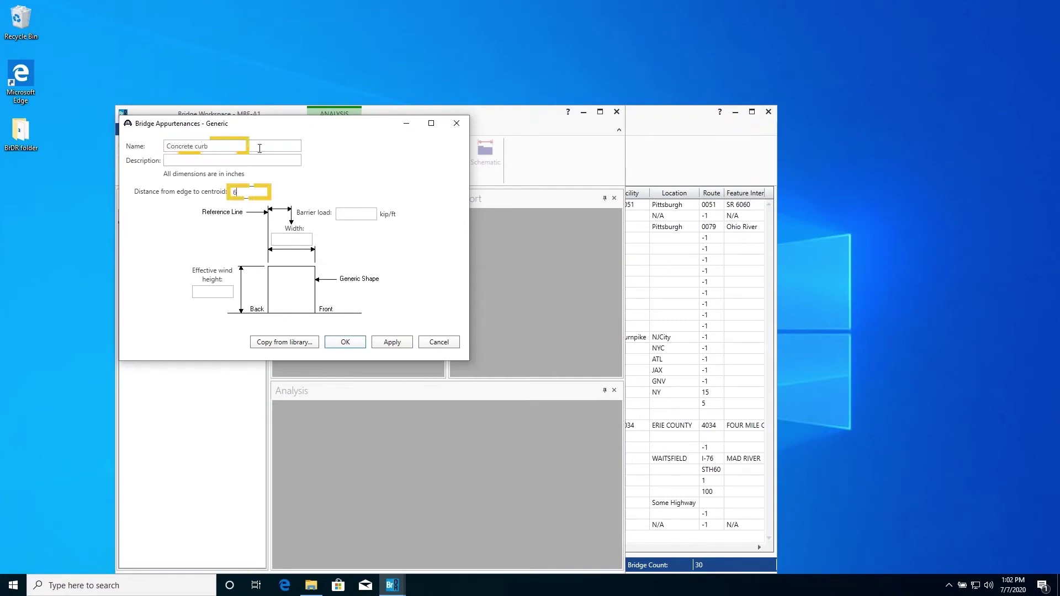
key("Tab")
type("0.126")
key("Tab")
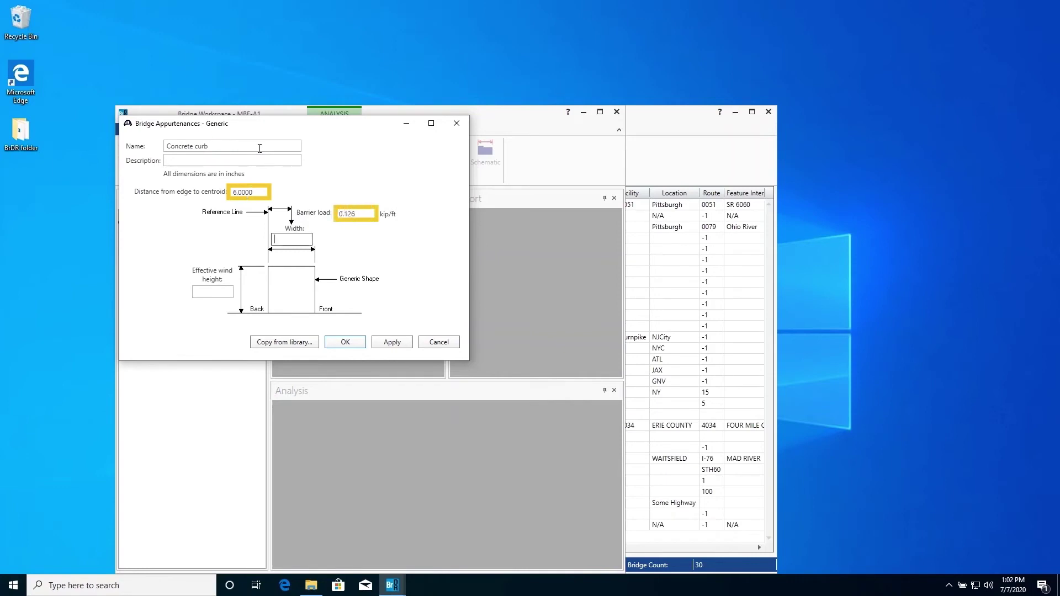
type("12")
key("Tab")
type("10")
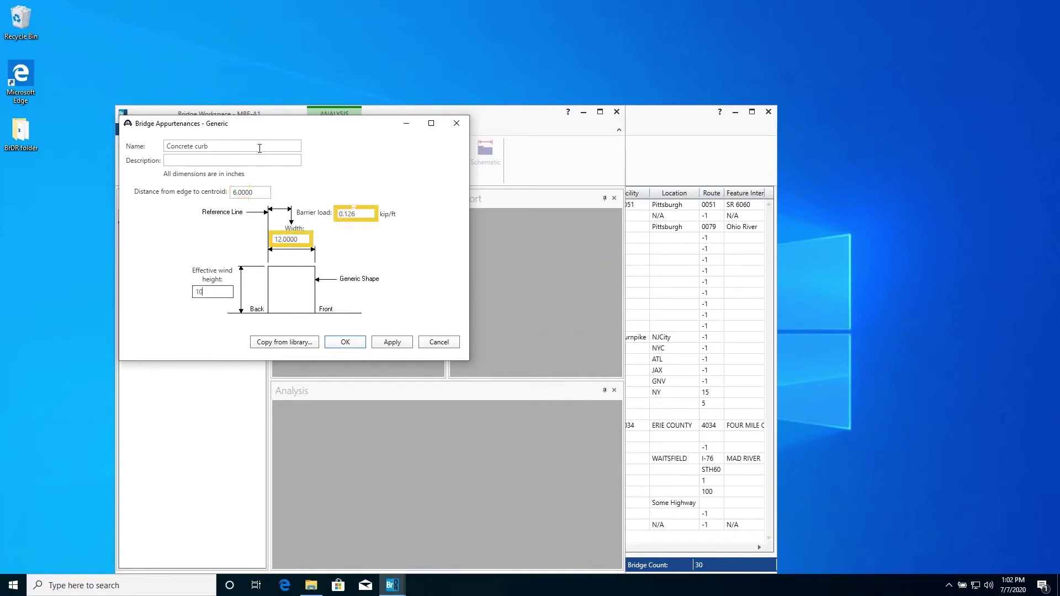
left_click(343, 343)
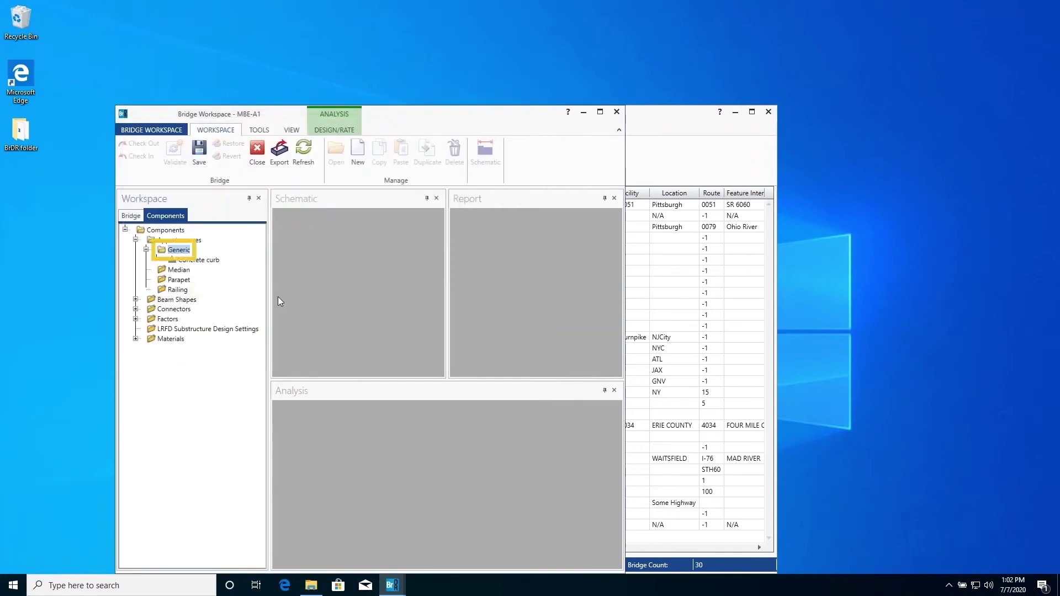
Step: Add a generic 'Upper curb' with load 0.344, width 19 and wind height 24
double_click(184, 252)
type("Upp")
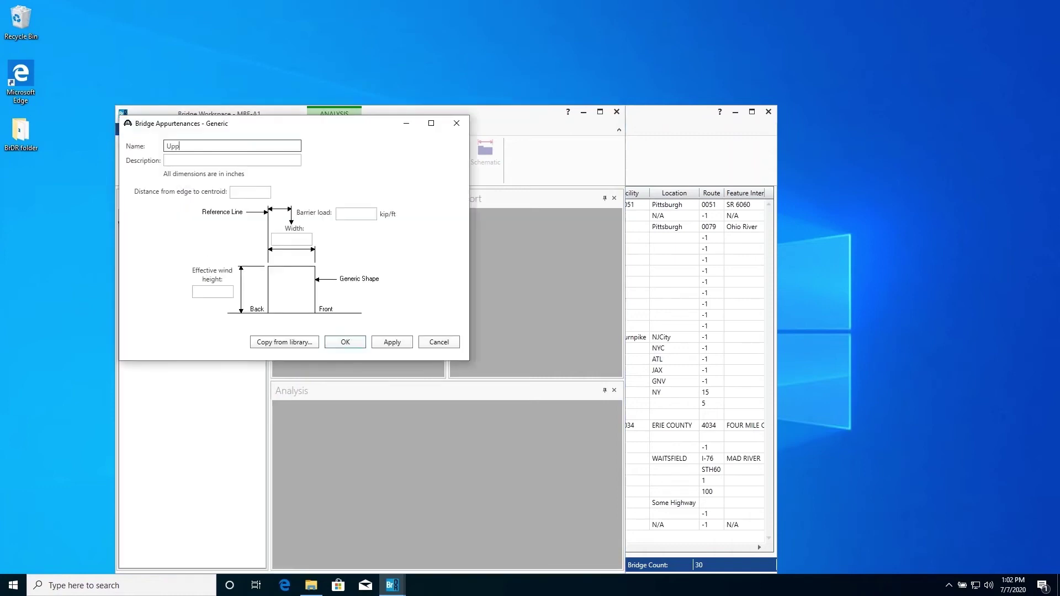
type("er curb")
key("Tab")
key("Tab")
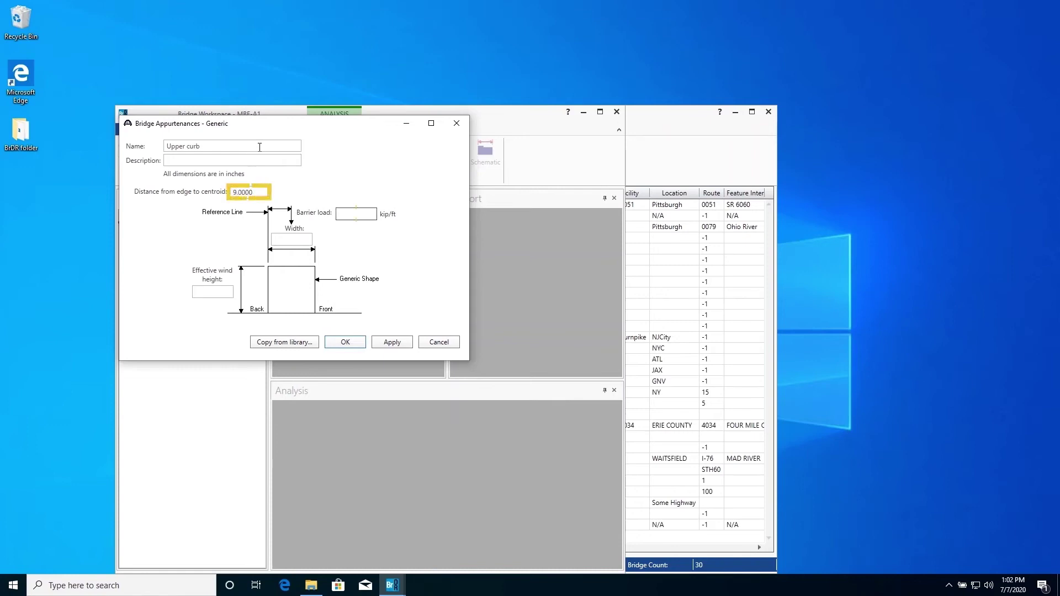
type("0.344")
key("Tab")
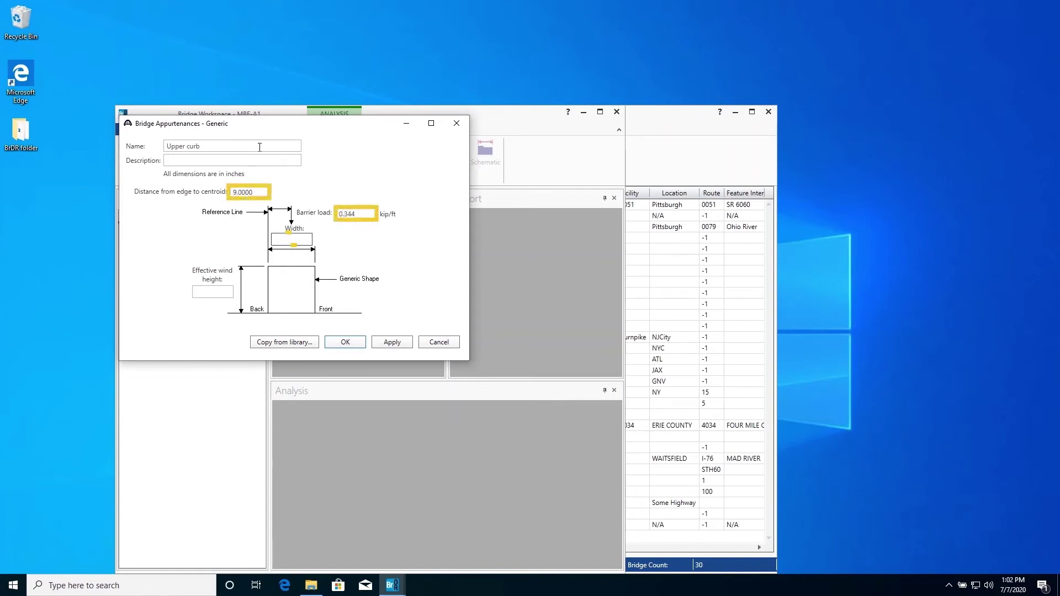
type("19")
key("Tab")
type("24")
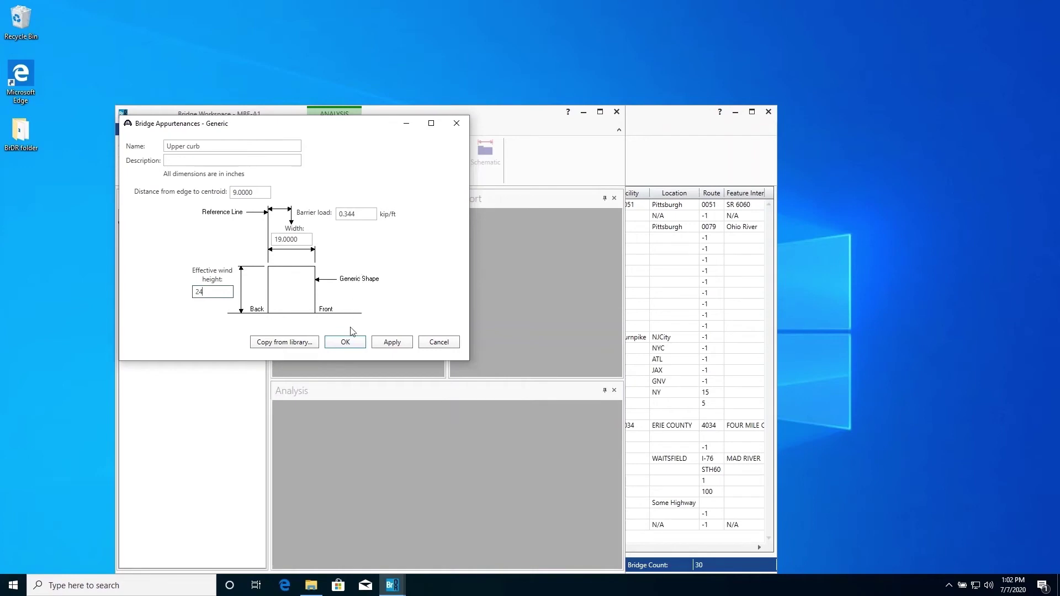
left_click(346, 343)
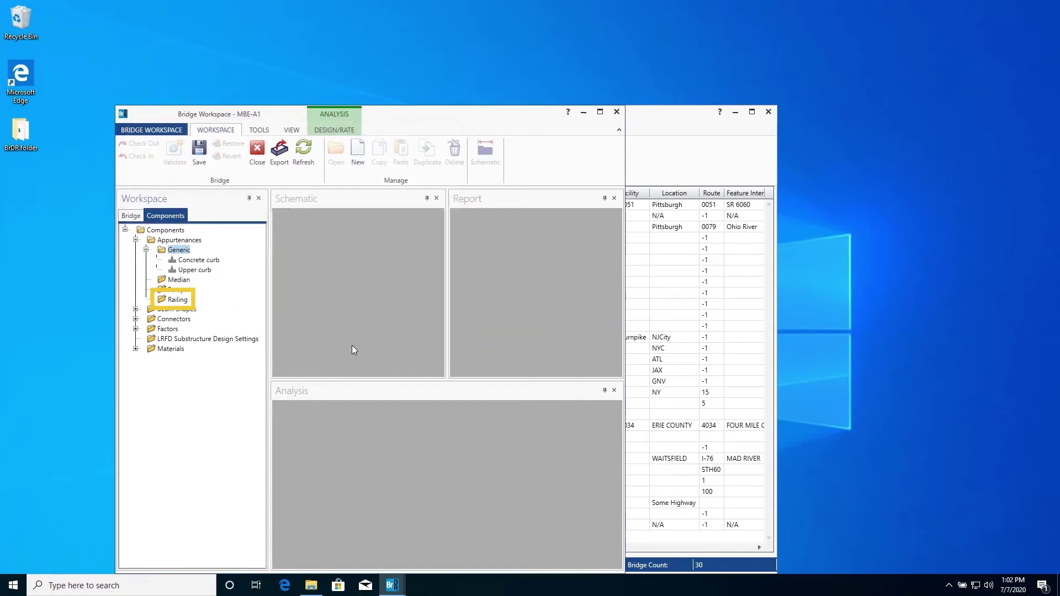
Step: Add railing 'Pipe railing': load 0.020, wind height 40, width 12, centroid distance 6
left_click(183, 301)
double_click(183, 302)
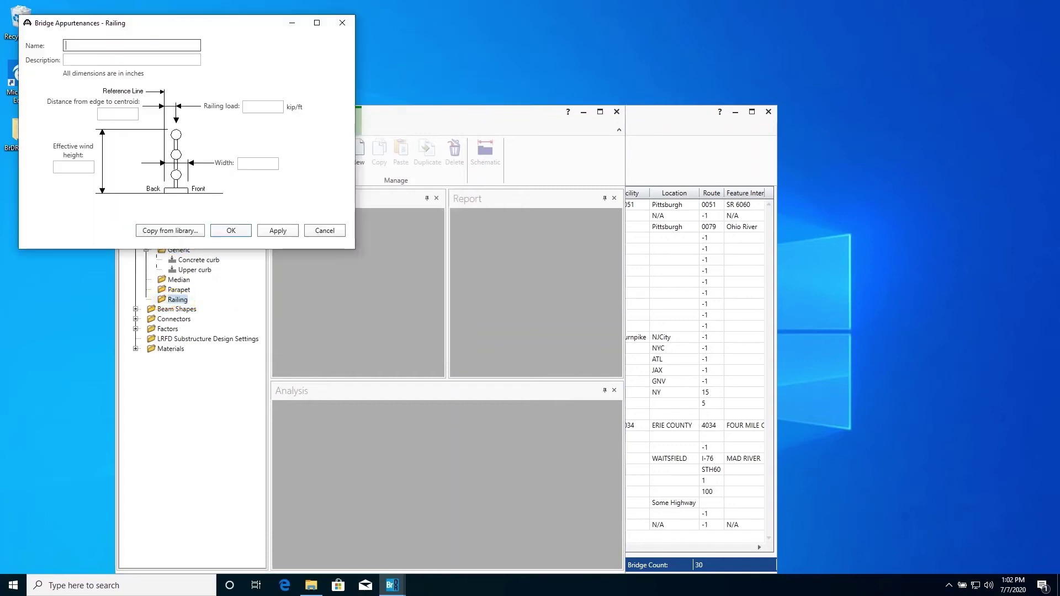
type("Pipe railing")
key("Tab")
key("Tab")
type("0.020")
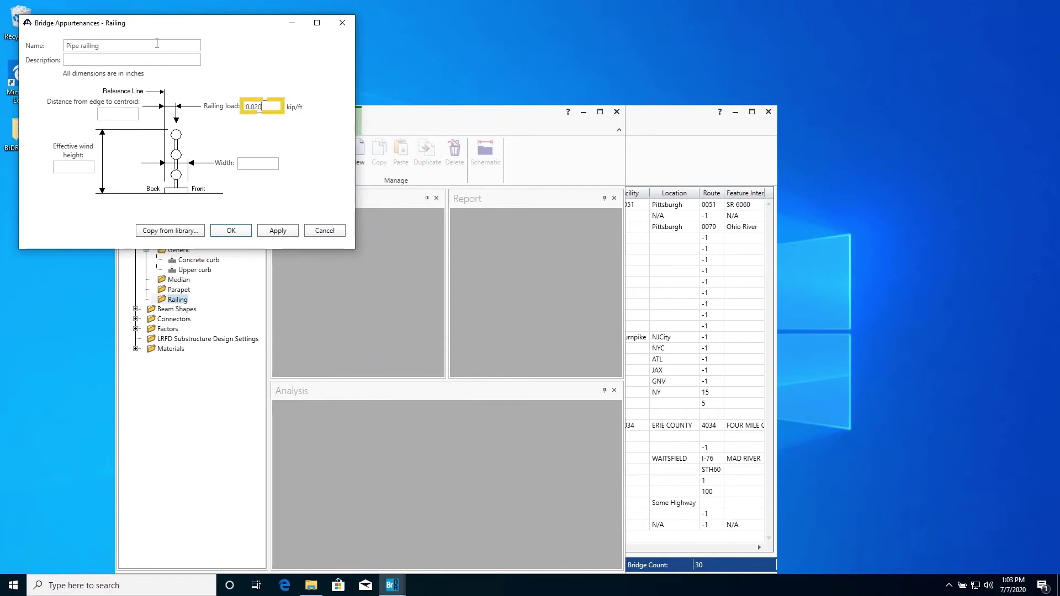
key("Tab")
type("40")
key("Tab")
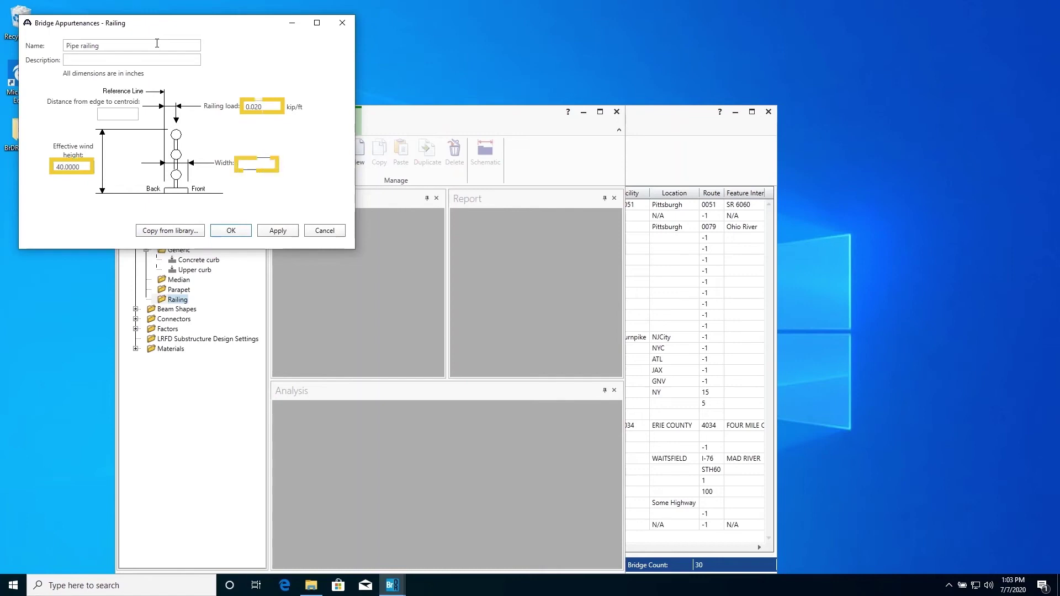
type("12")
key("Tab")
type("6")
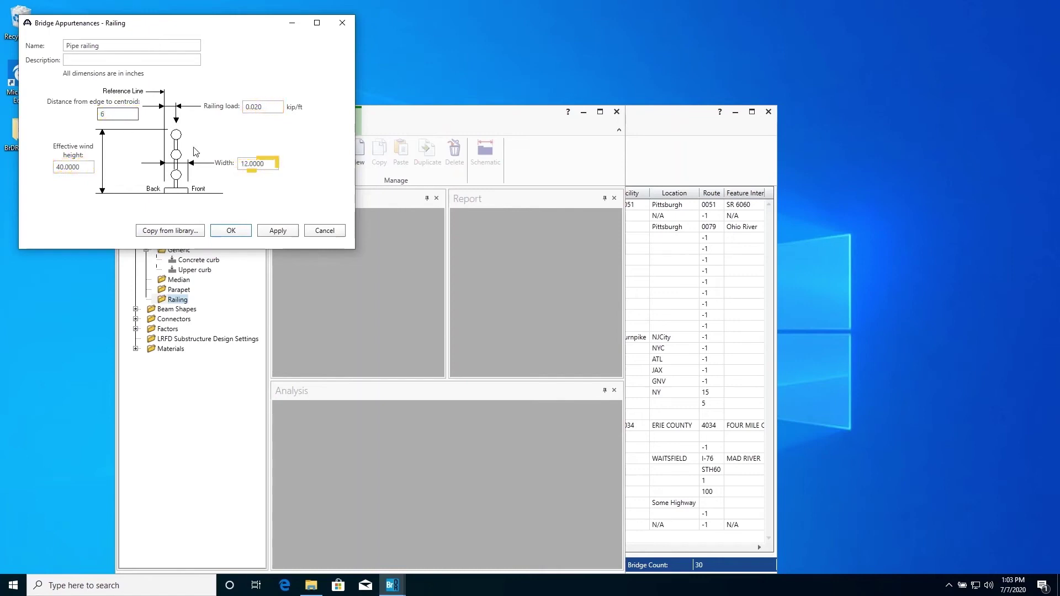
left_click(237, 233)
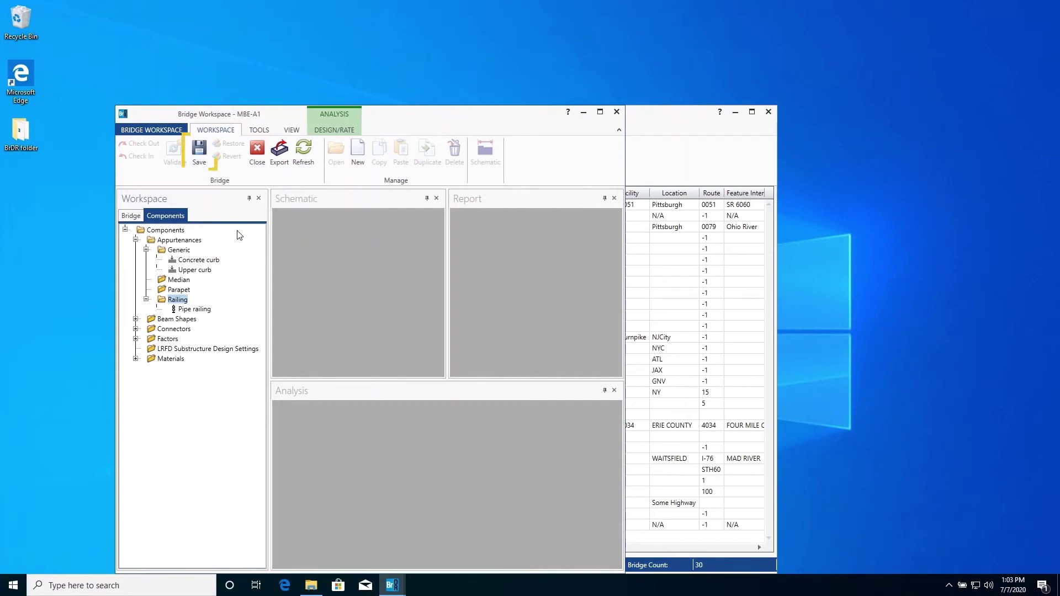
Step: Save bridge MBE-A1, continuing past the validation warnings and error
left_click(194, 147)
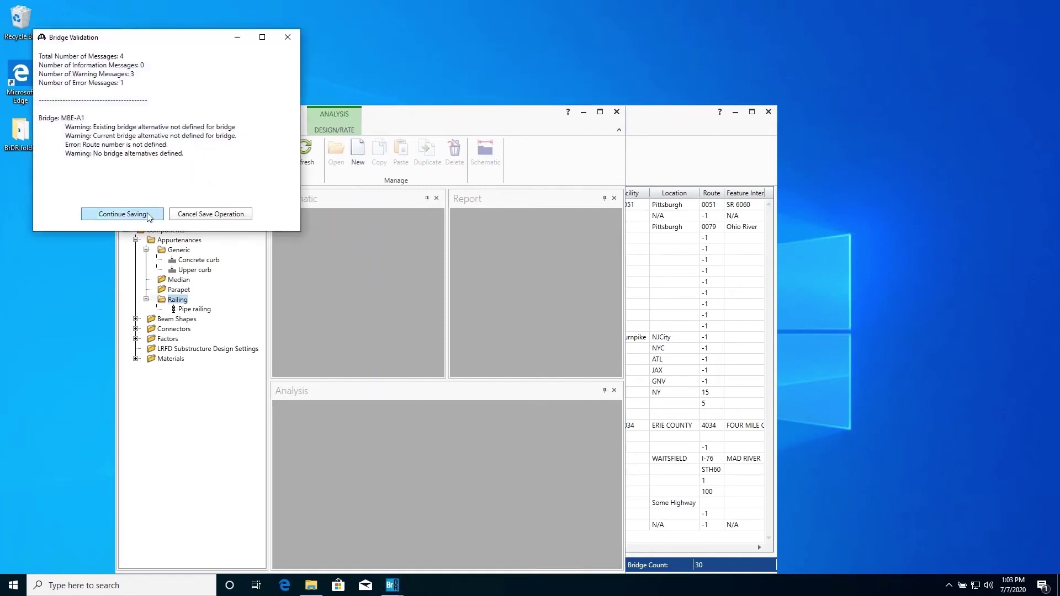
left_click(149, 215)
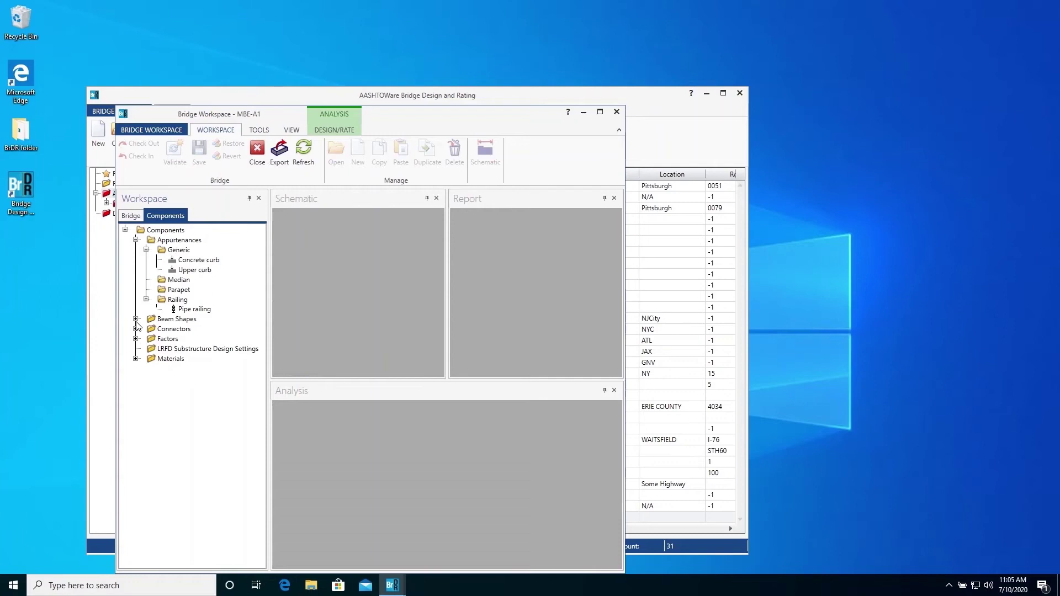
Step: Add channel MC 18x42.7 (1994) copied from the standard steel shape library under Steel Shapes
left_click(136, 319)
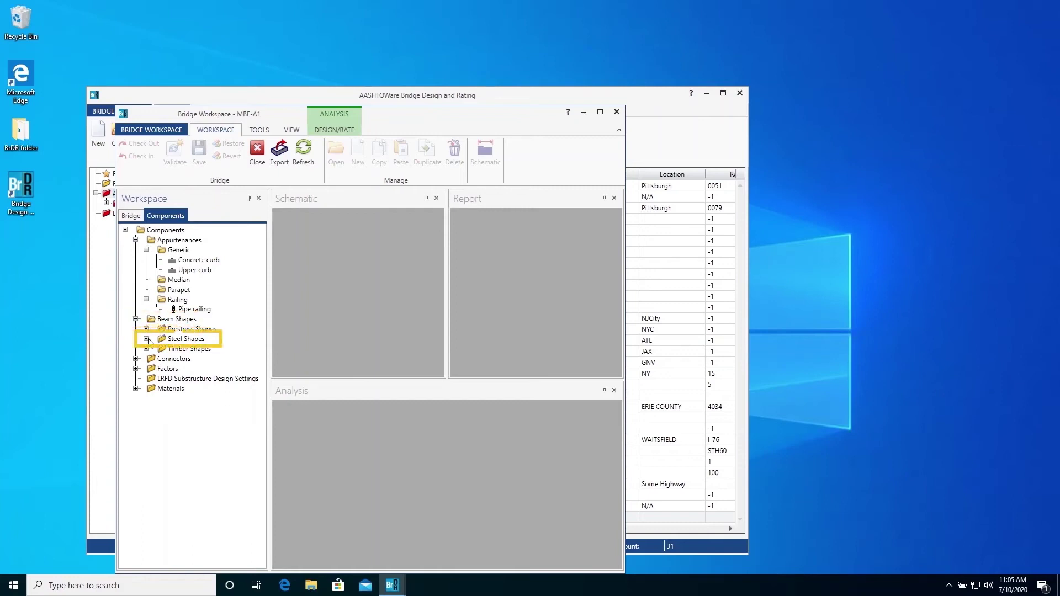
left_click(146, 339)
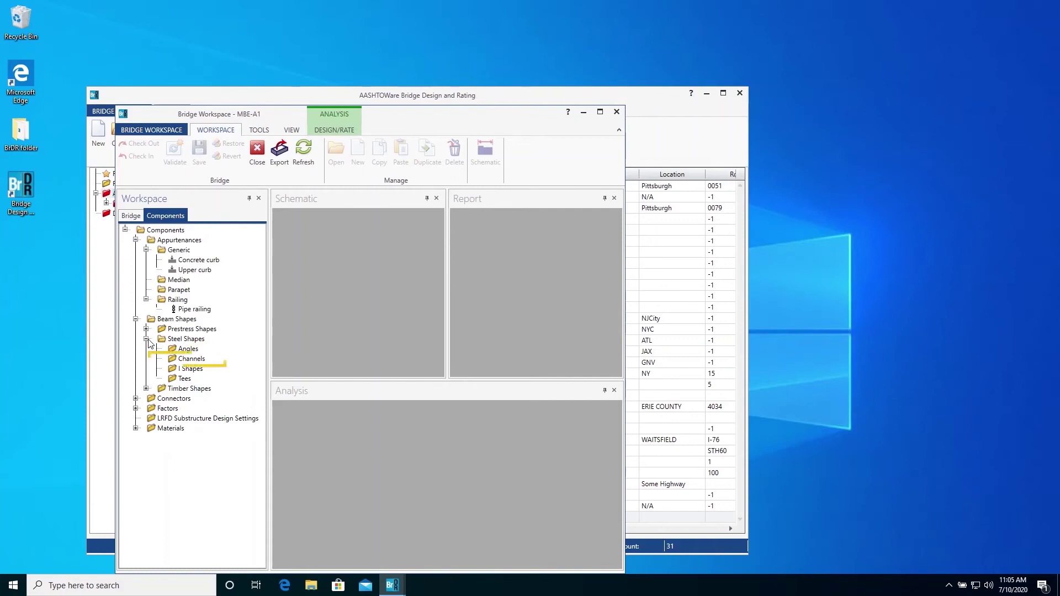
double_click(189, 360)
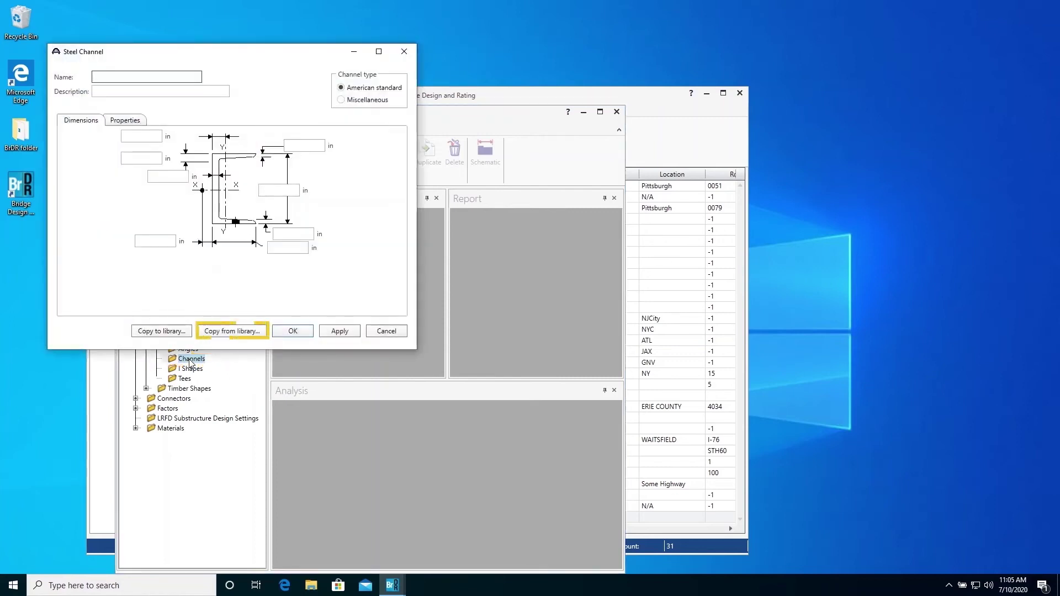
left_click(246, 331)
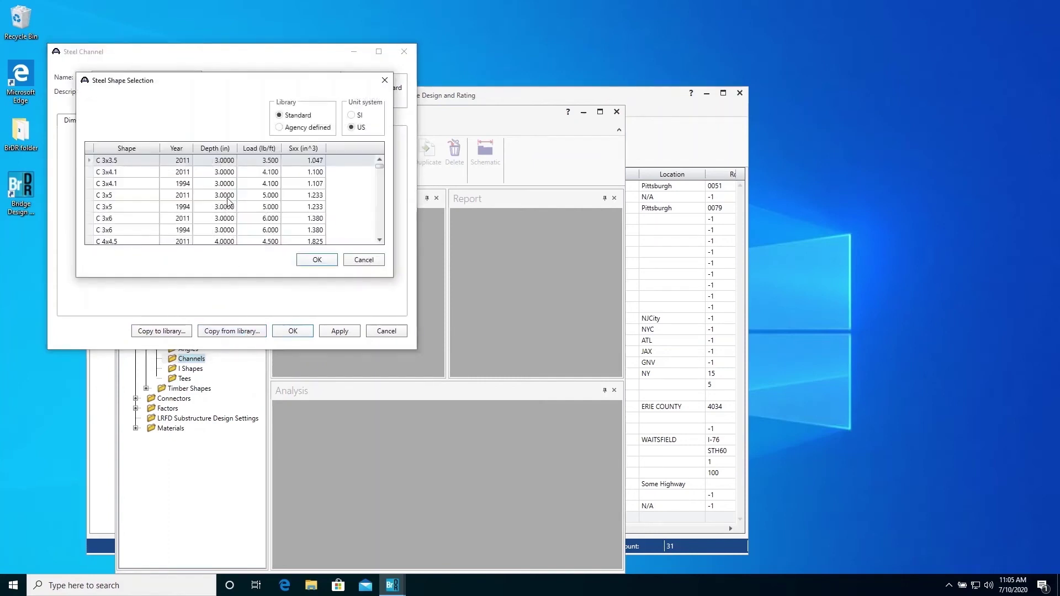
scroll(232, 218, "down", 15)
scroll(229, 206, "down", 15)
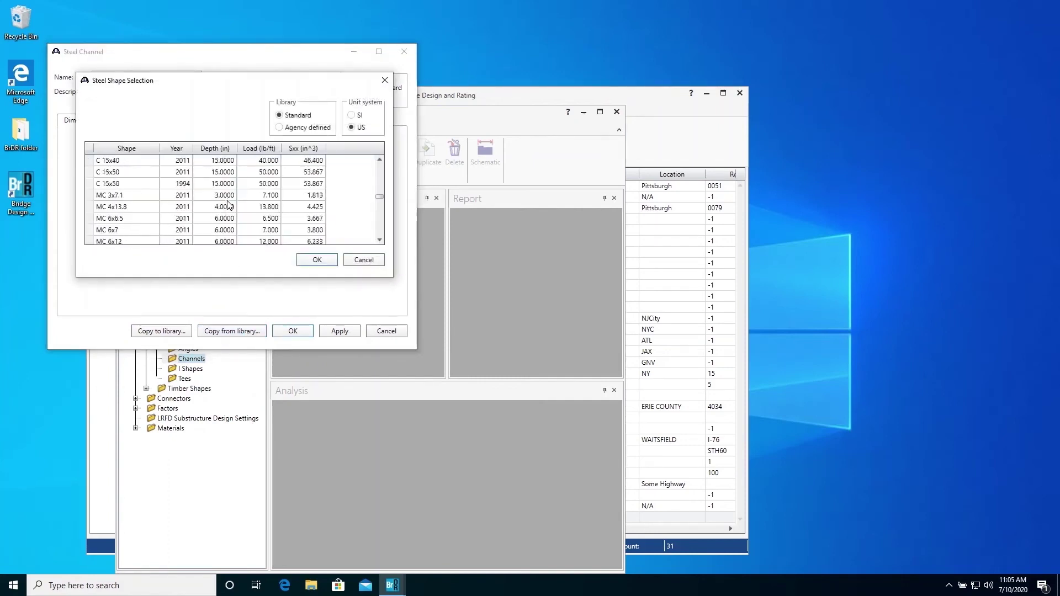
scroll(229, 206, "down", 5)
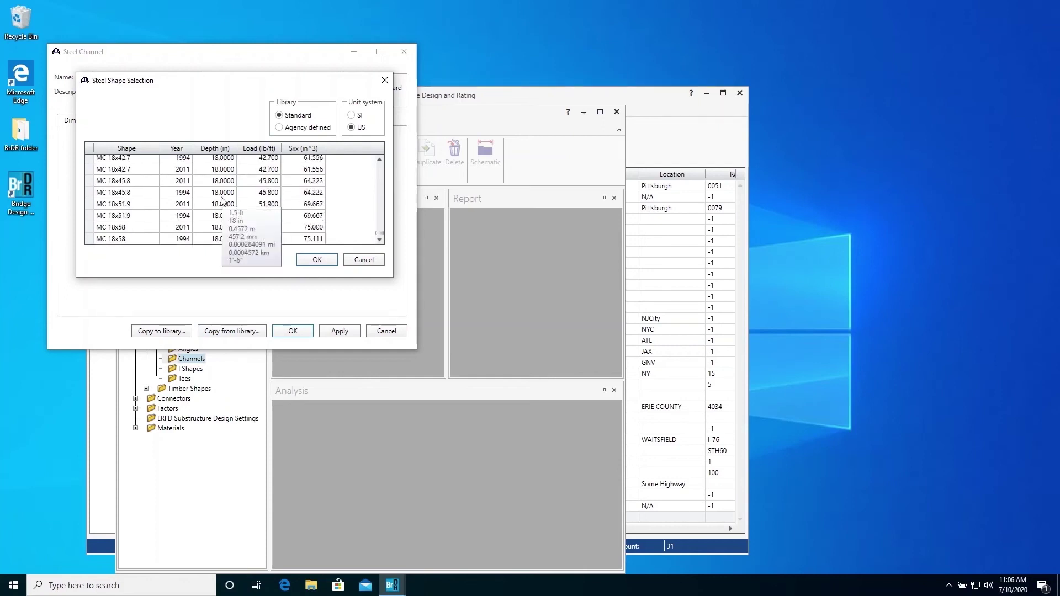
scroll(182, 198, "up", 1)
left_click(147, 194)
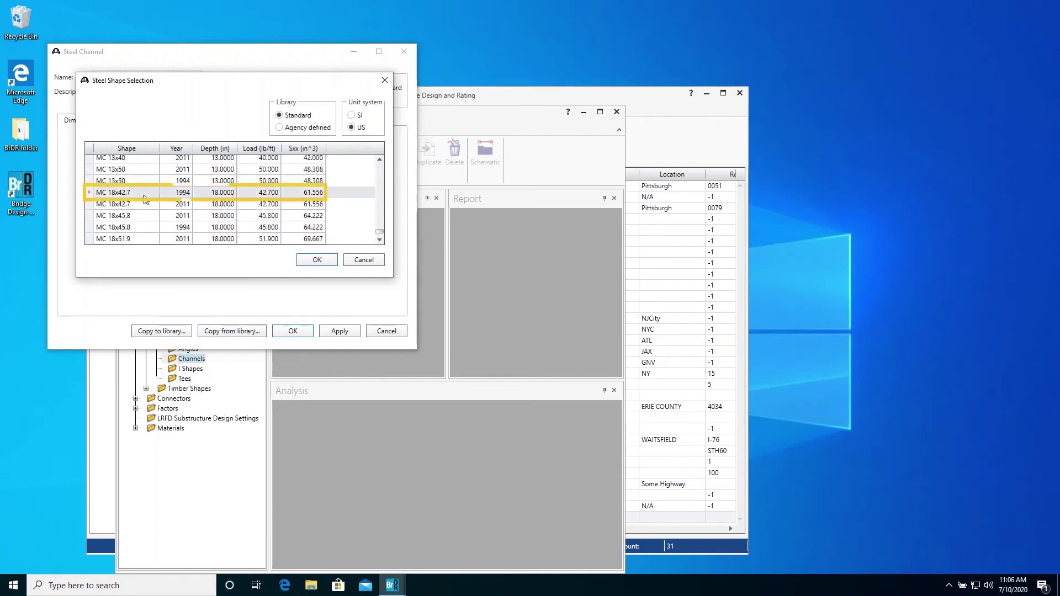
left_click(317, 259)
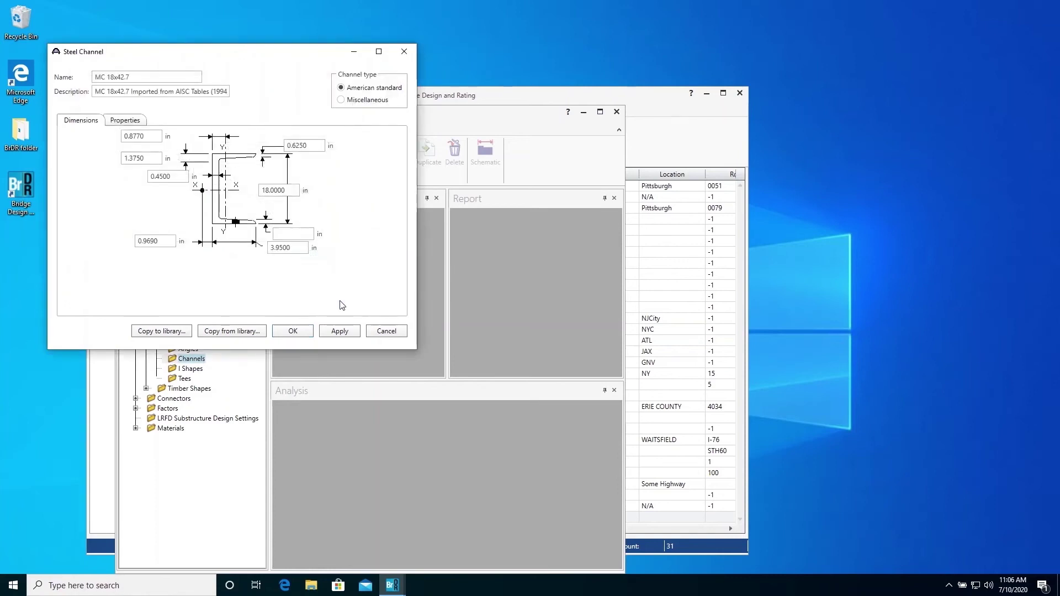
left_click(292, 331)
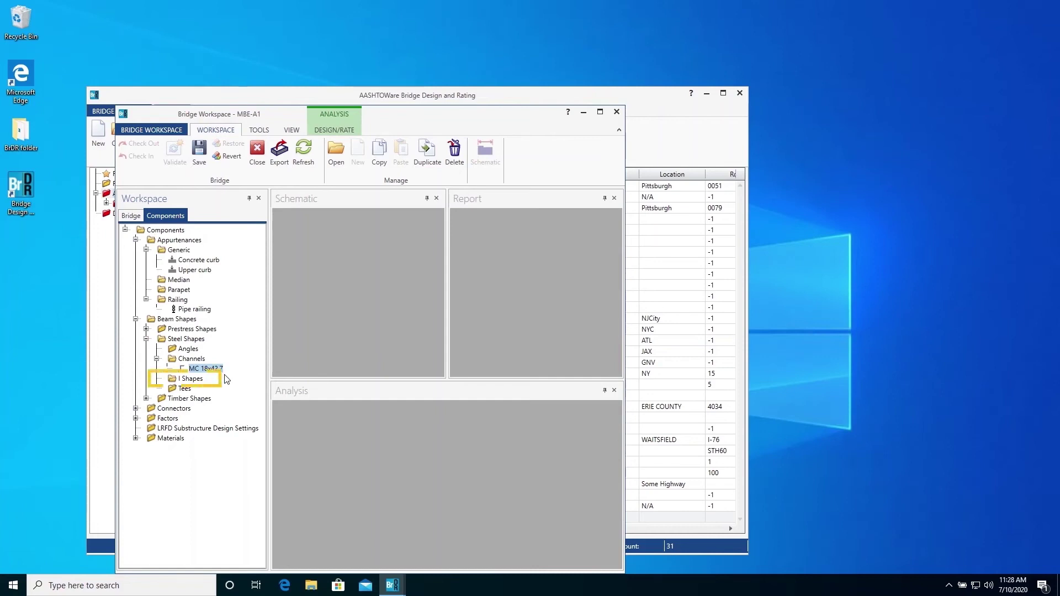
Step: Start a new I shape and filter the steel shape library to 33x130
double_click(191, 379)
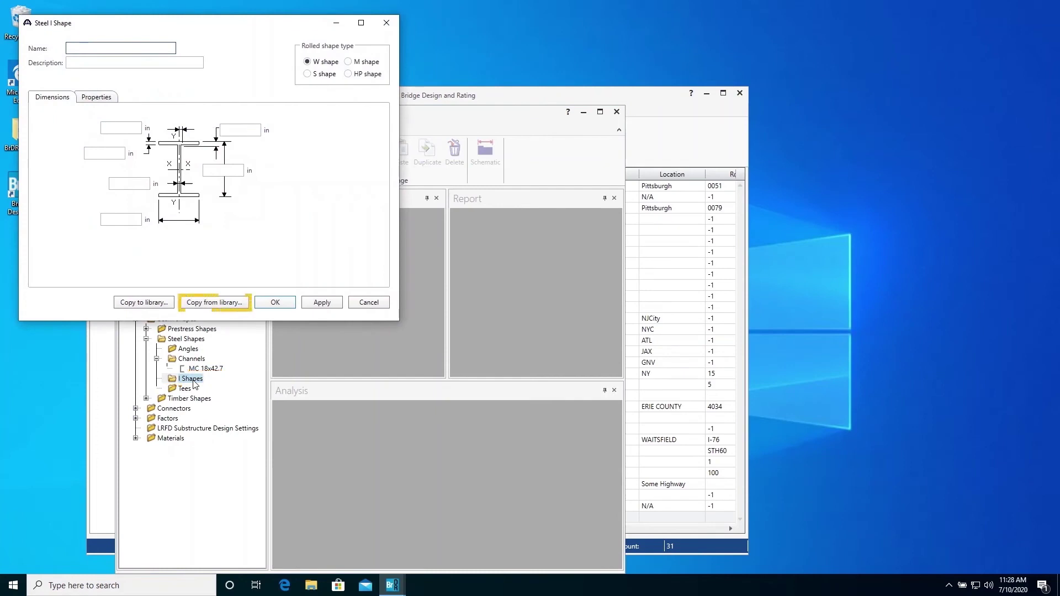
left_click(232, 304)
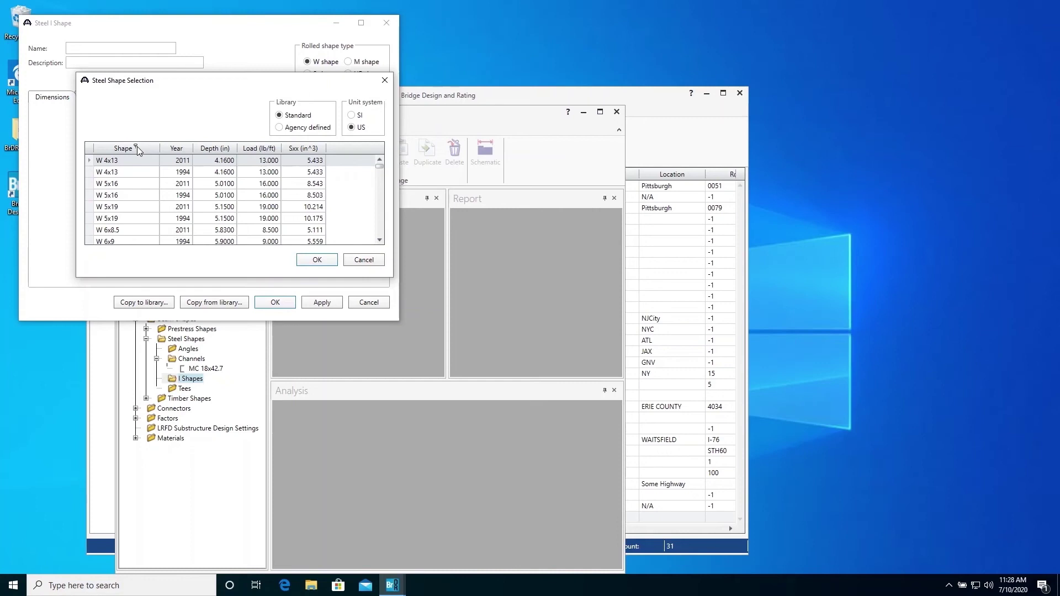
left_click(136, 147)
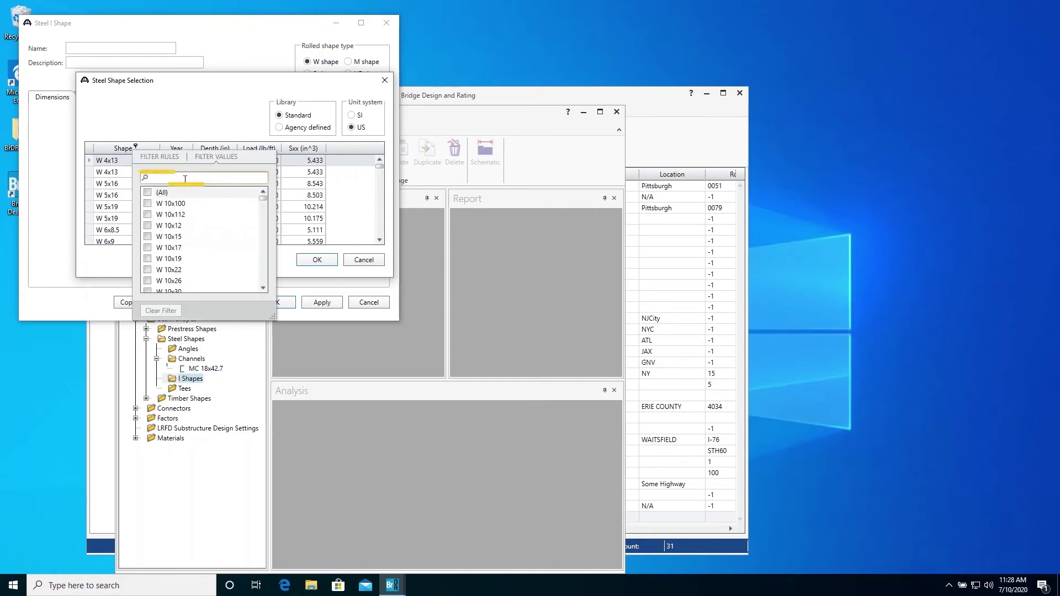
type("33x")
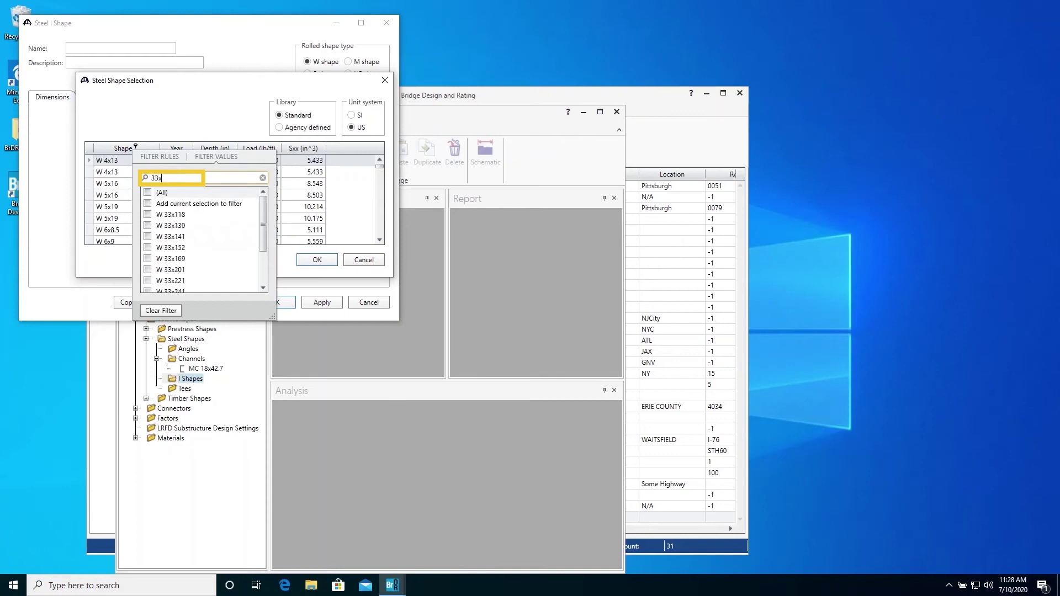
type("130")
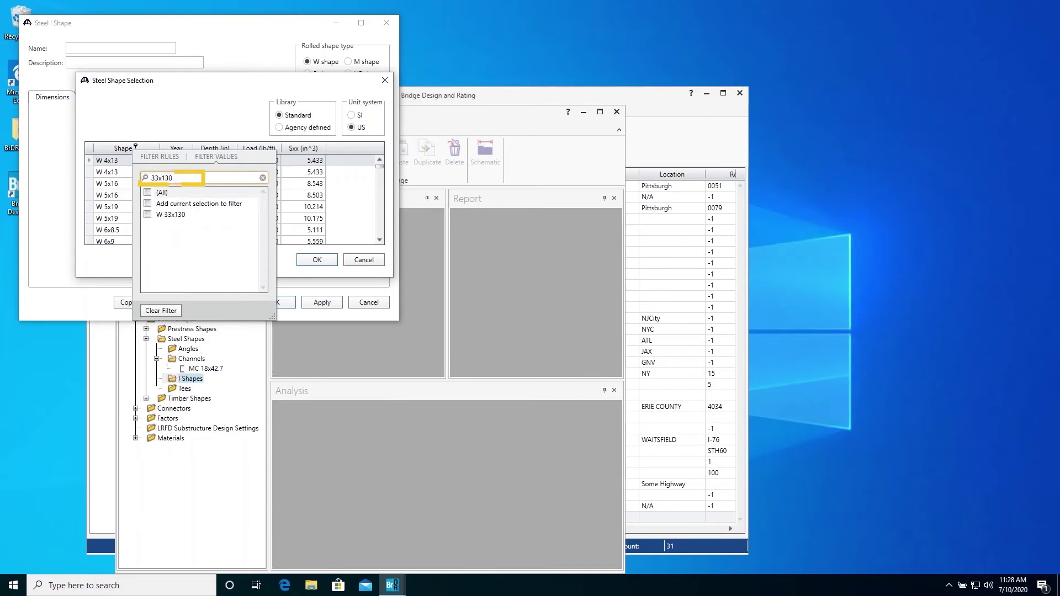
left_click(147, 215)
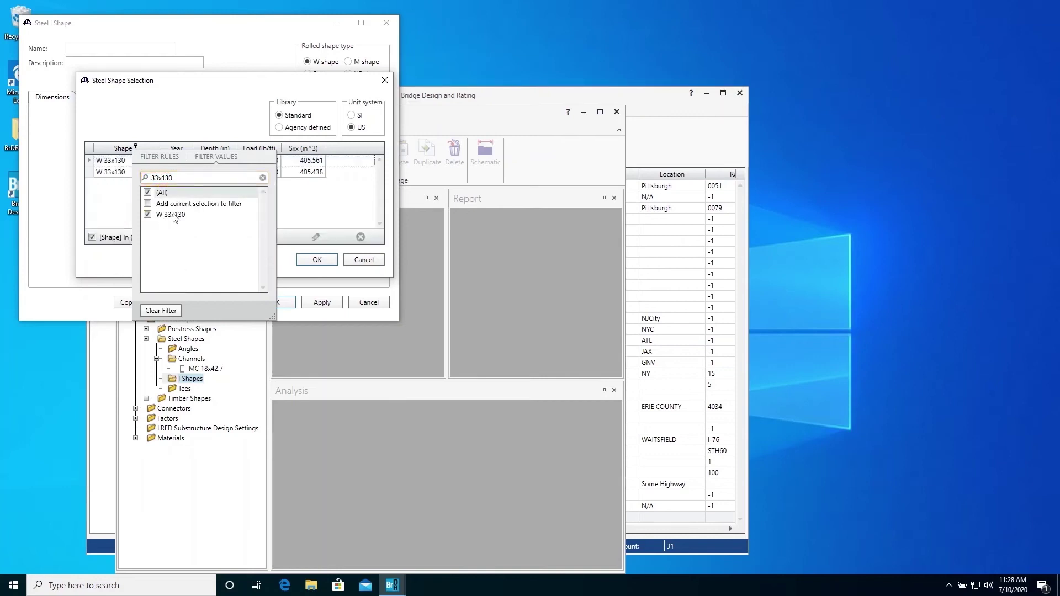
left_click(334, 211)
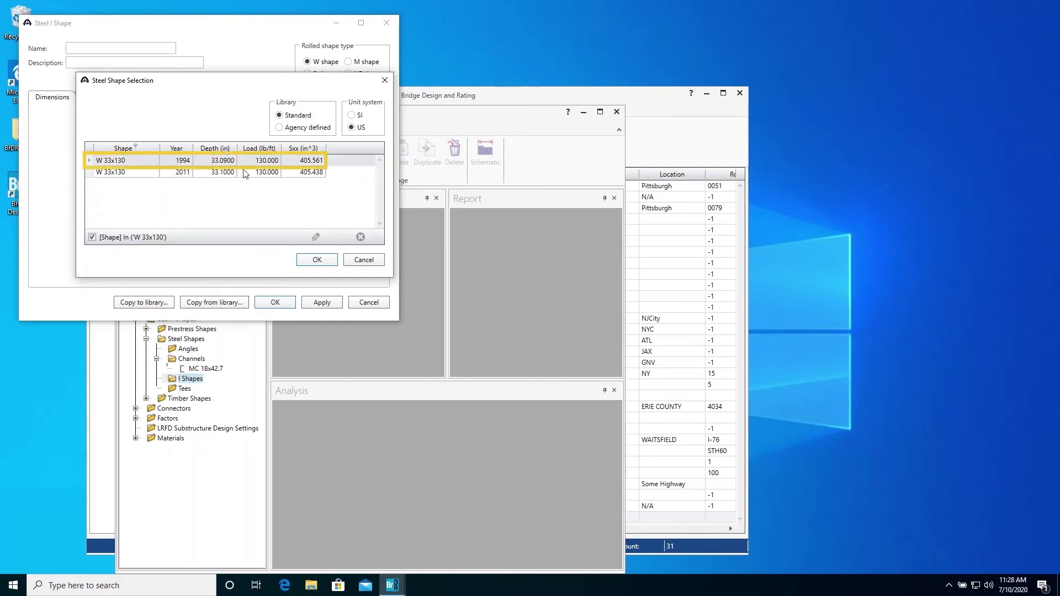
Step: Load W 33x130 (1994) data, correct Area to 38.260, set Ix to 6699 and save
left_click(318, 260)
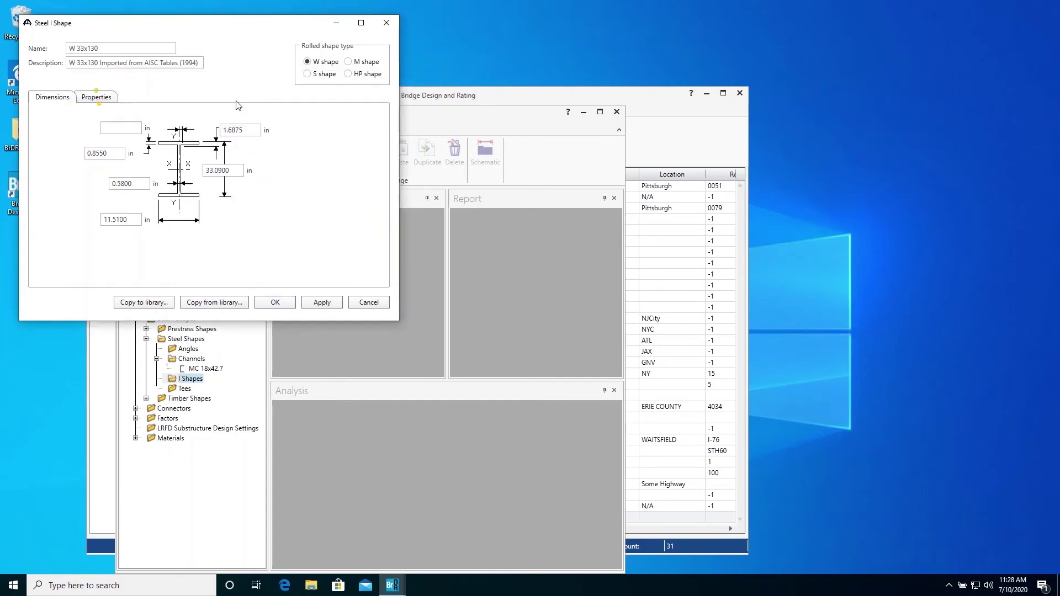
left_click(102, 97)
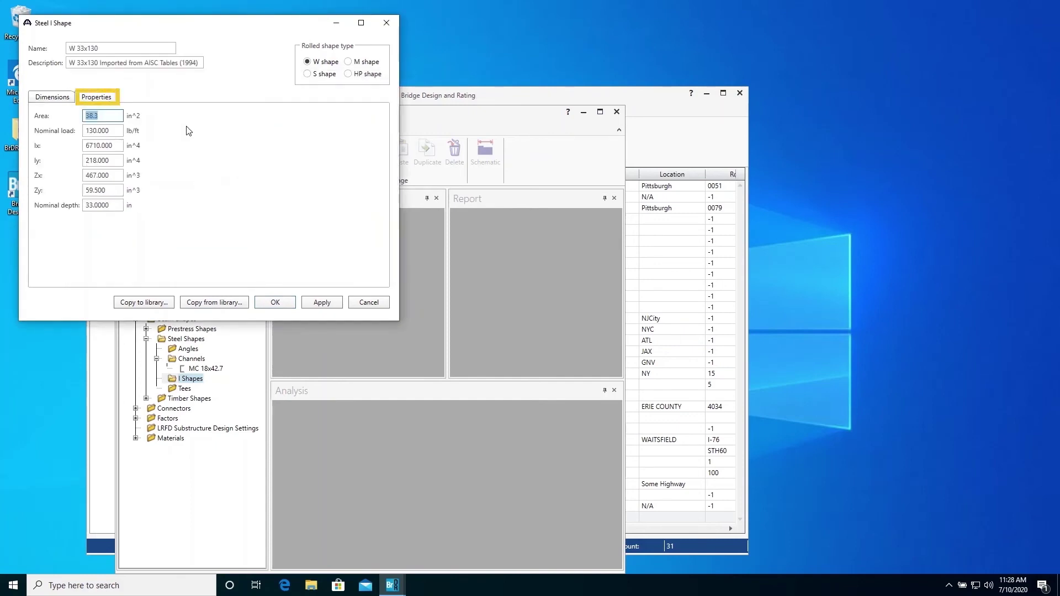
left_click(116, 116)
mouse_move(123, 131)
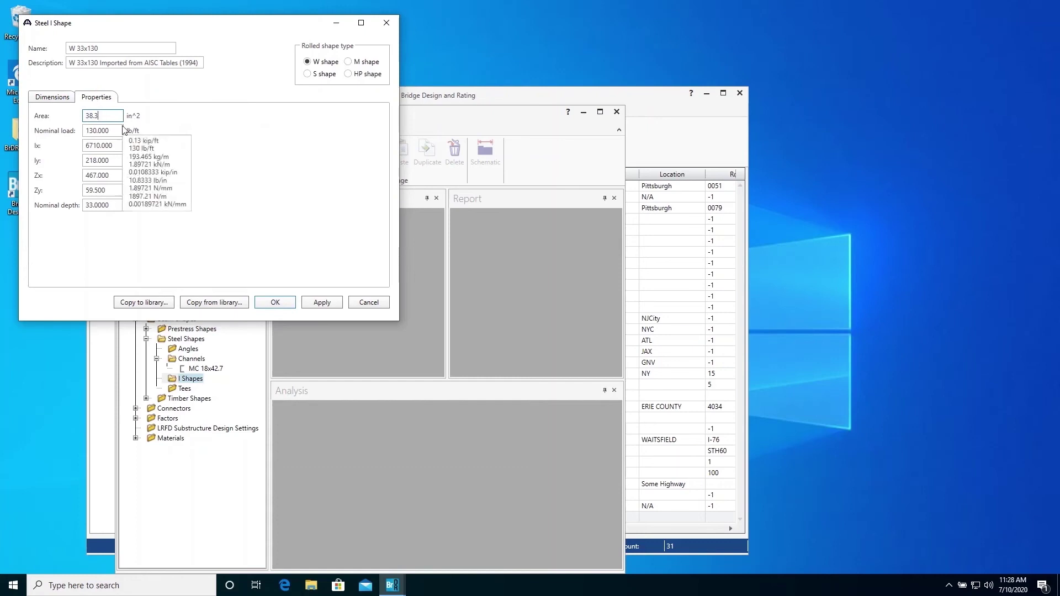
key("BackSpace")
type("26")
key("Tab")
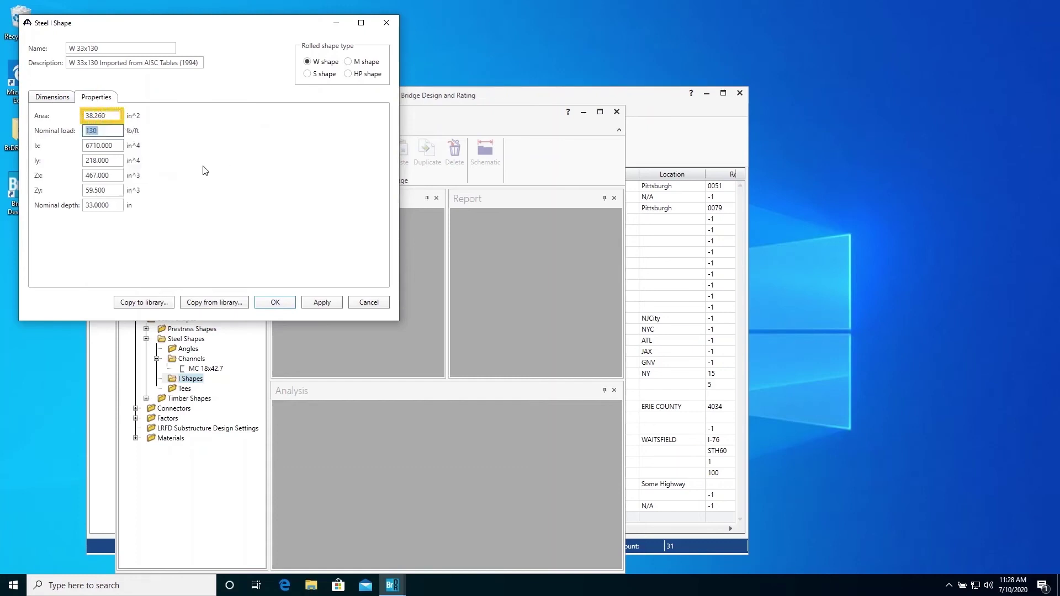
key("Tab")
type("6")
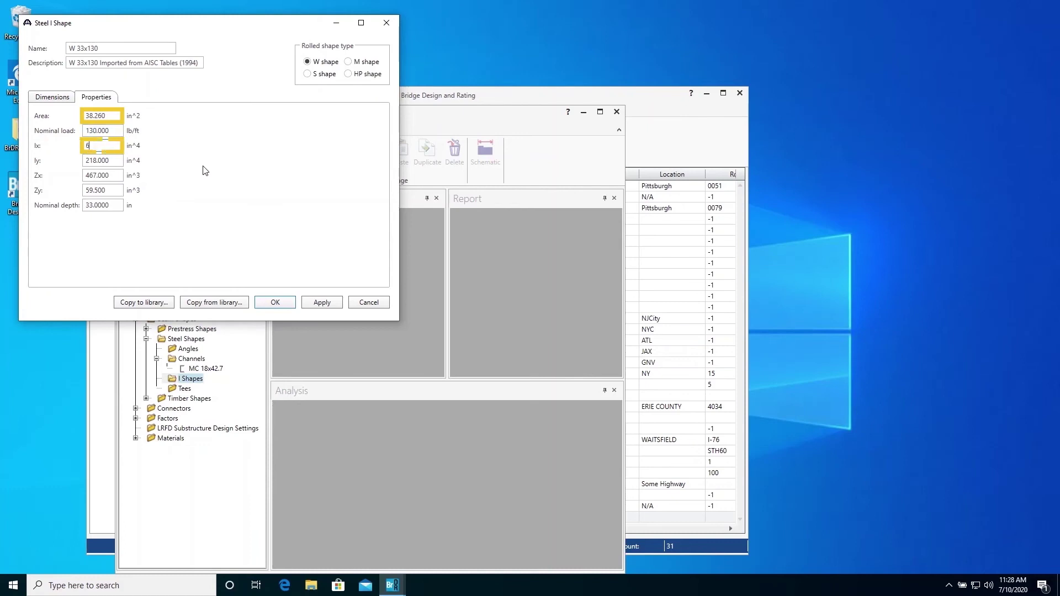
type("699")
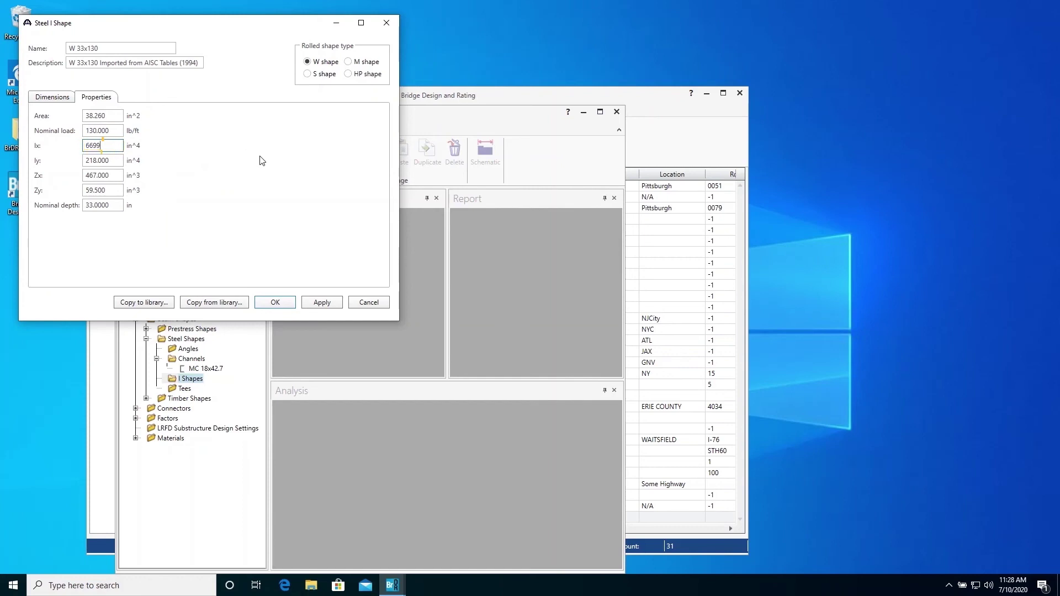
left_click(279, 302)
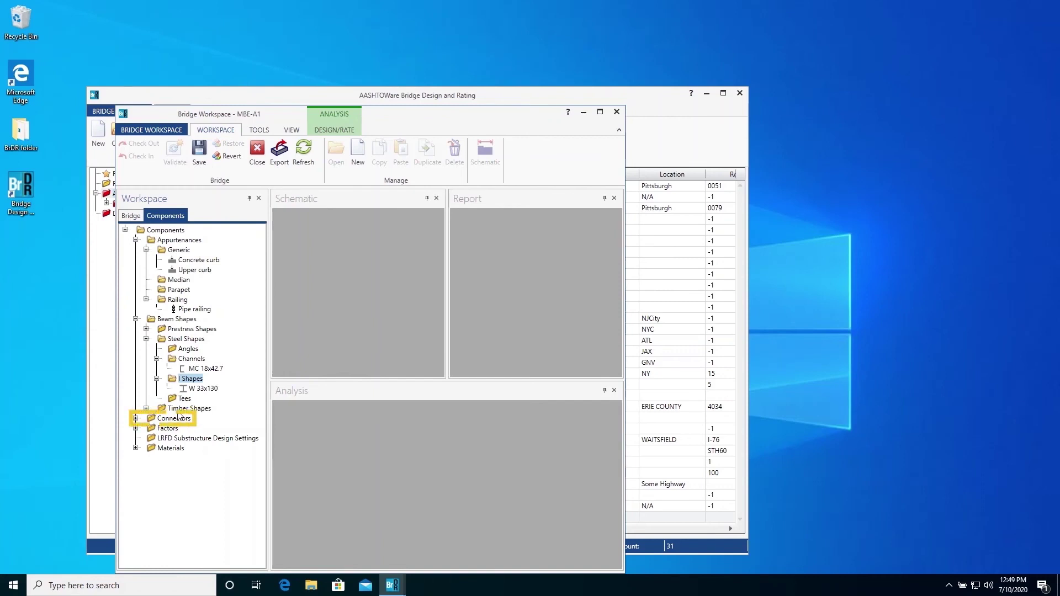
Step: Create fillet weld 'E weld' with Fatigue Category E' for LFD/ASD and LRFD and E70 (US) electrode
left_click(135, 418)
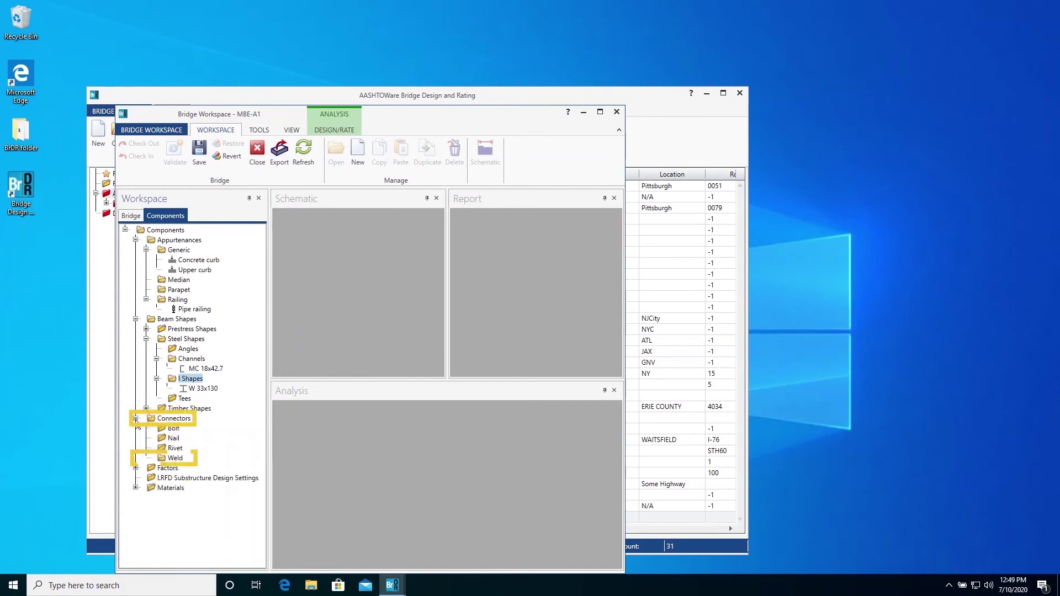
double_click(175, 458)
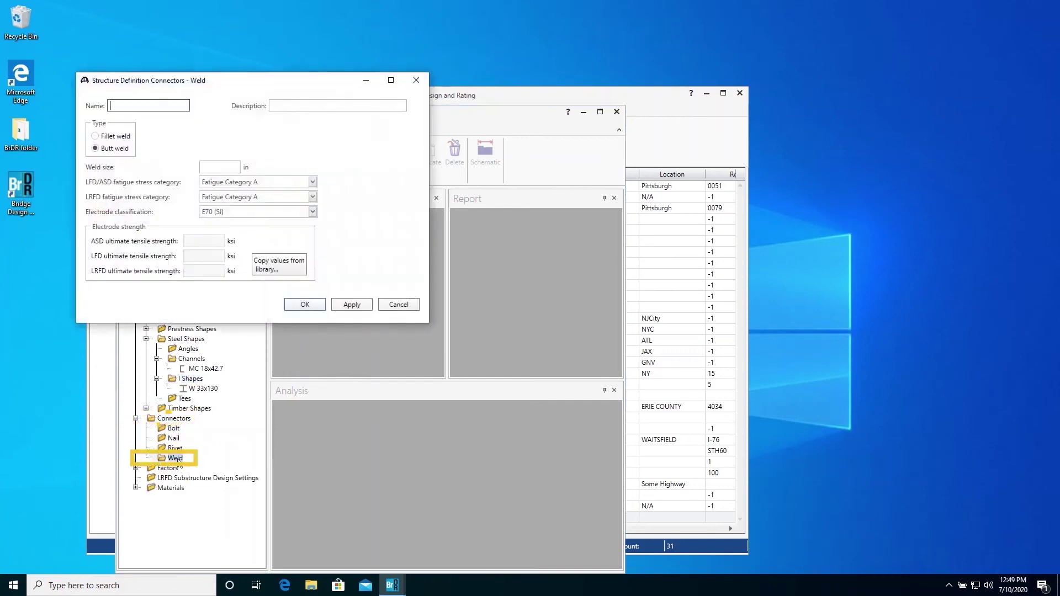
type("E weld")
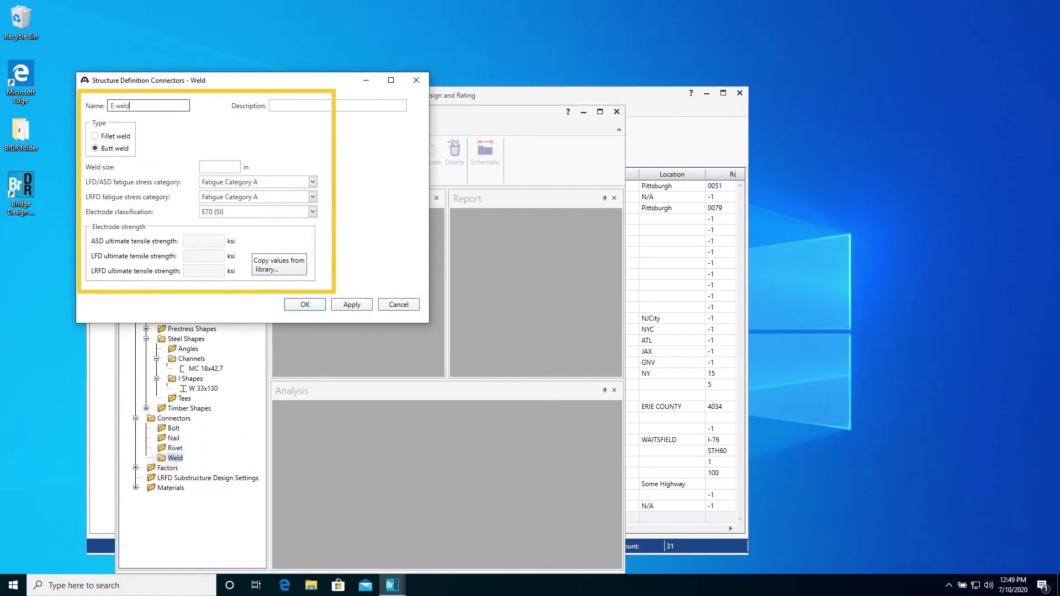
left_click(124, 136)
left_click(249, 182)
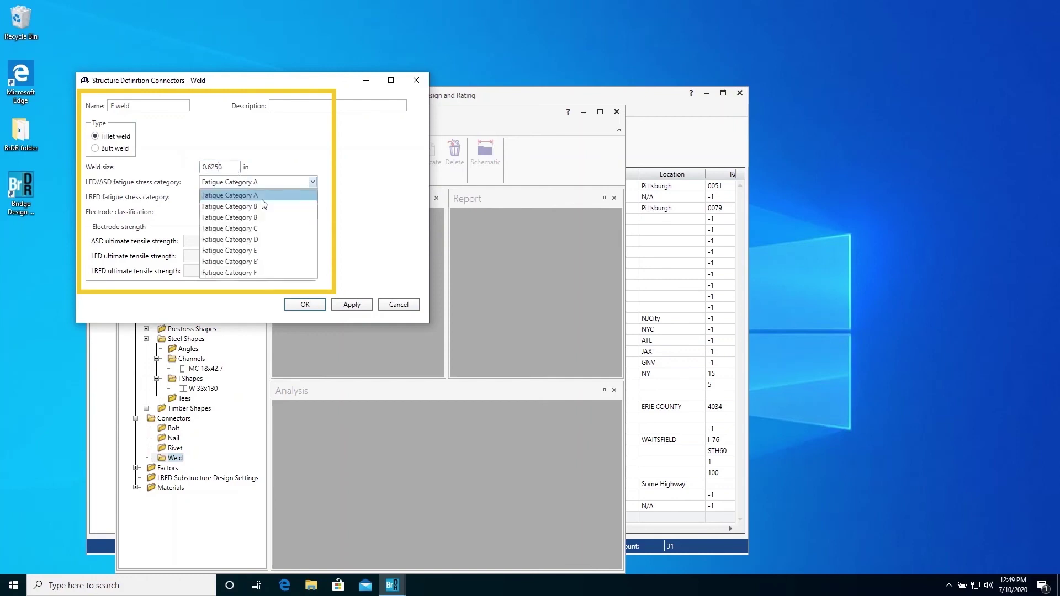
left_click(270, 259)
left_click(311, 197)
left_click(301, 286)
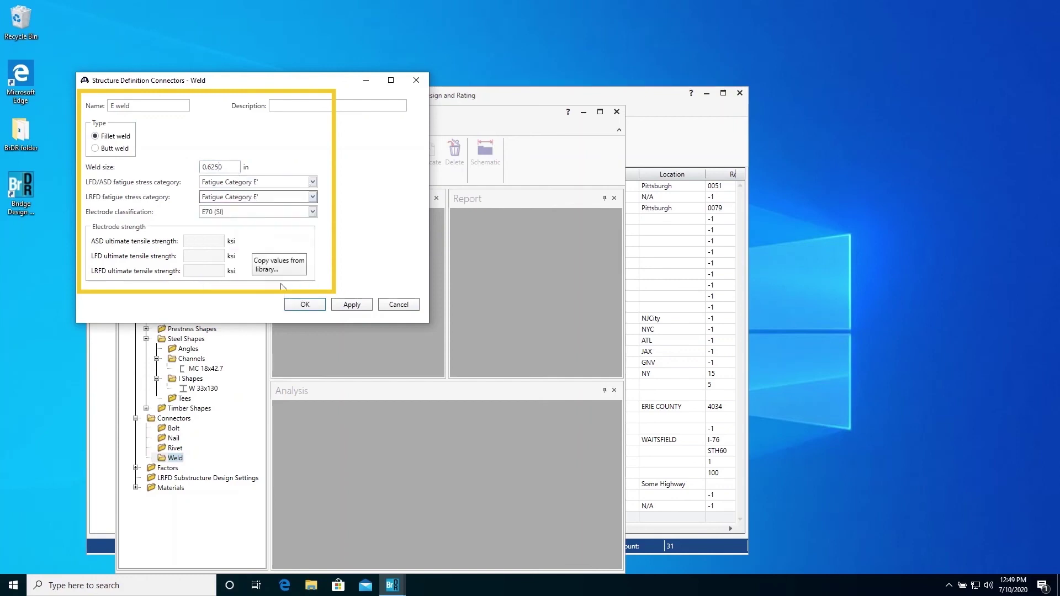
left_click(313, 211)
left_click(306, 248)
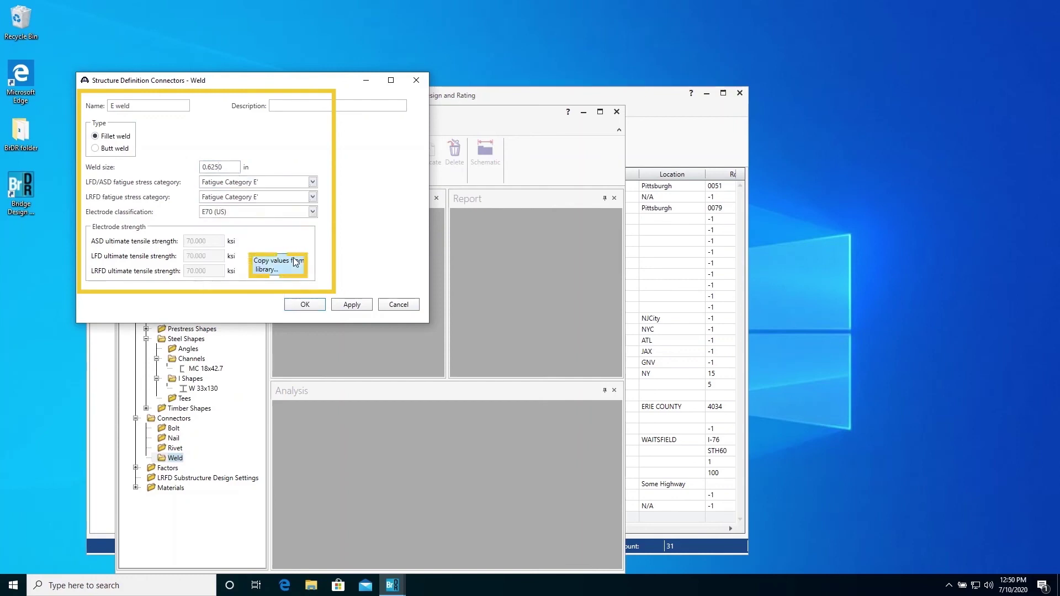
left_click(308, 303)
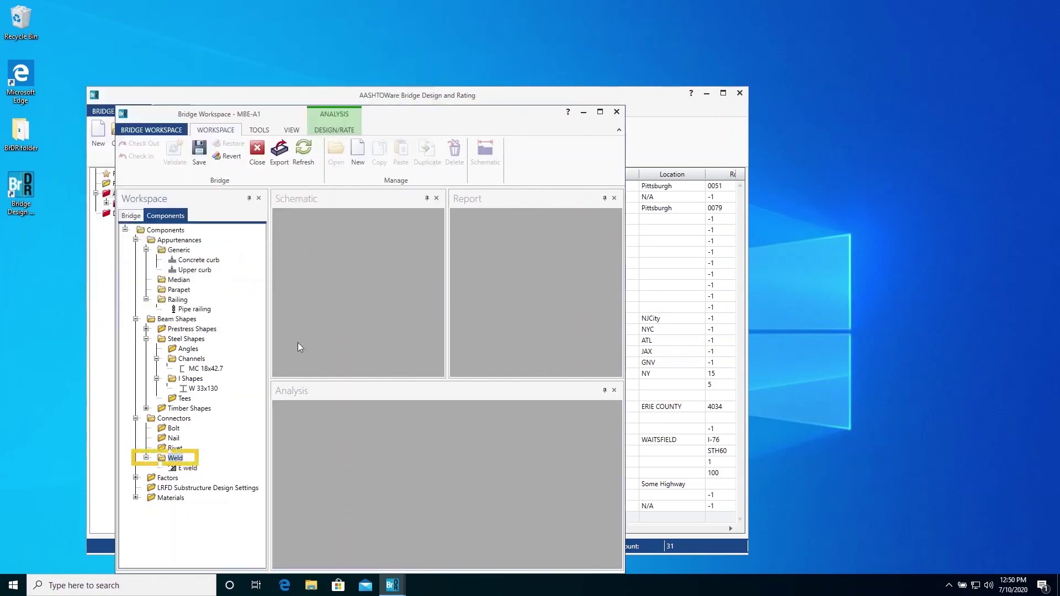
Step: Name a new weld connector 'B weld' as a 0.625 in fillet weld
double_click(175, 458)
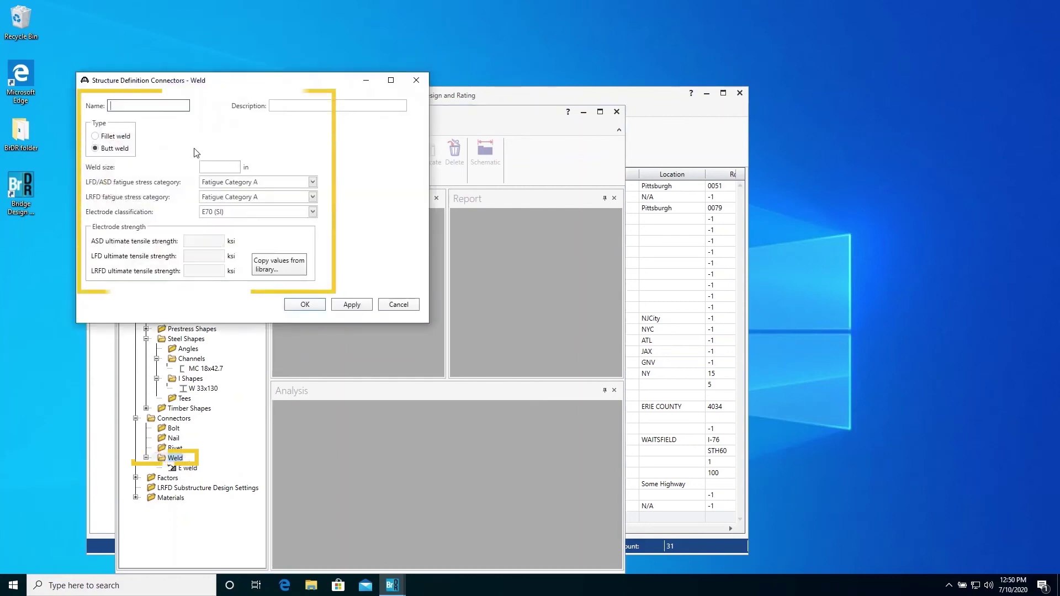
type("B weld")
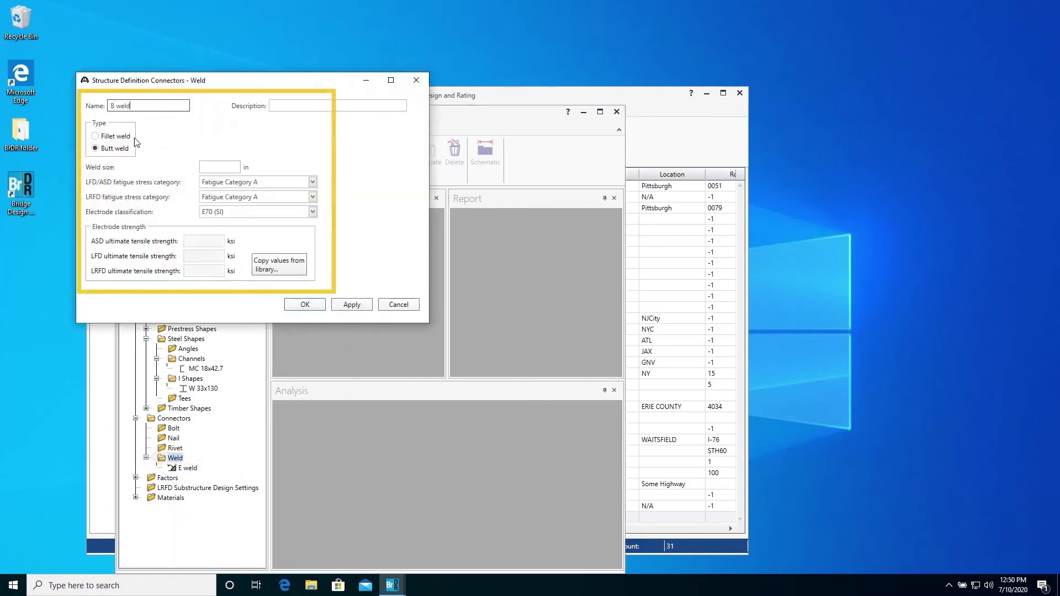
left_click(121, 137)
left_click(226, 166)
type("0.625")
Step: Set both fatigue categories to B and the E70 (US) electrode with library strengths, then save
left_click(254, 182)
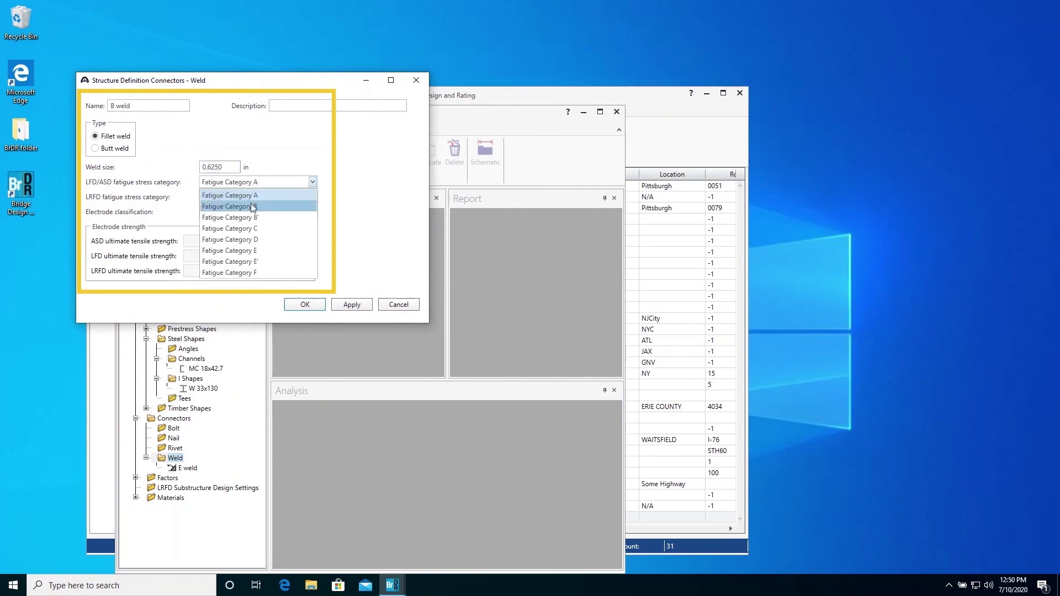
left_click(257, 201)
left_click(260, 197)
left_click(260, 215)
left_click(265, 214)
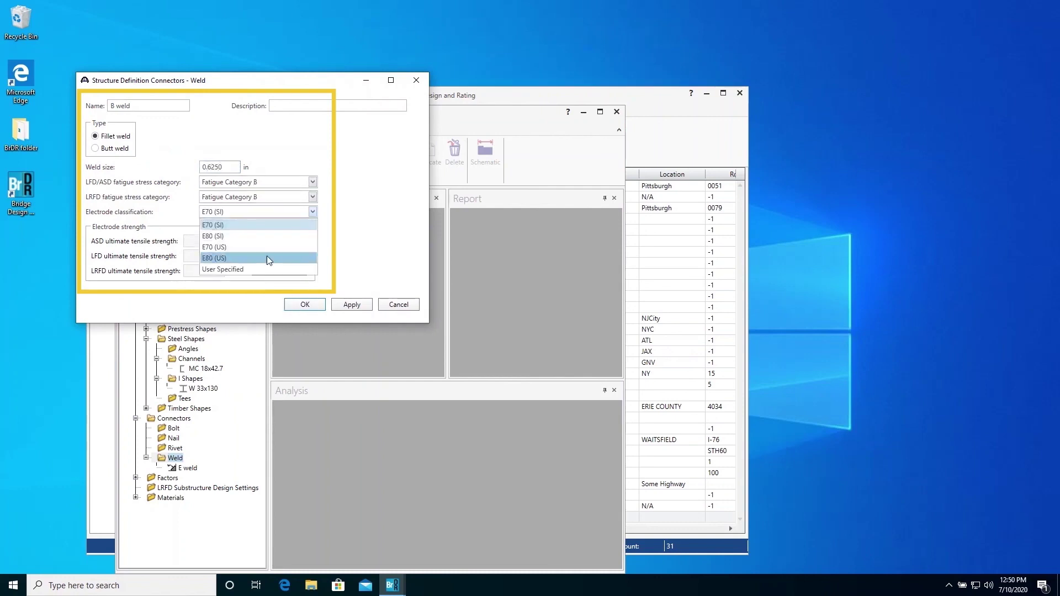
left_click(268, 252)
left_click(269, 254)
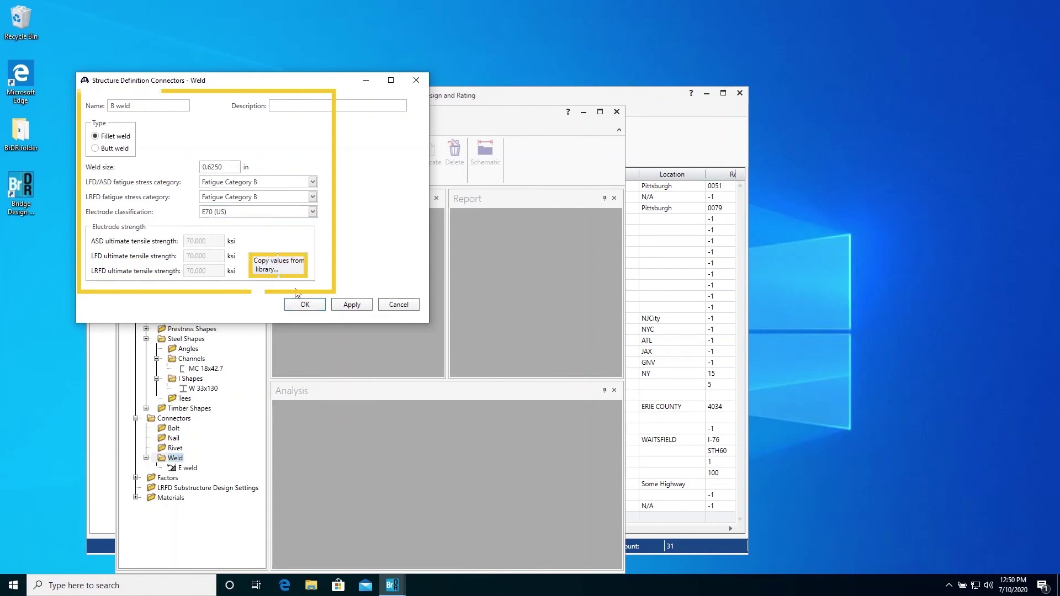
left_click(303, 305)
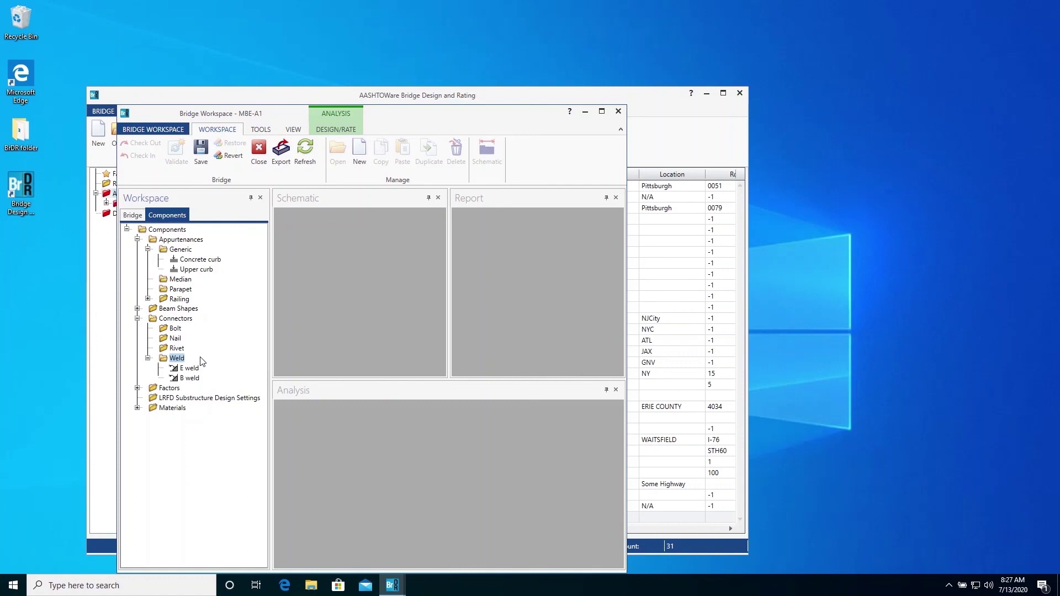
Step: Define a concrete material '3 ksi concrete' with f'c and f'ci of 3 ksi
left_click(138, 408)
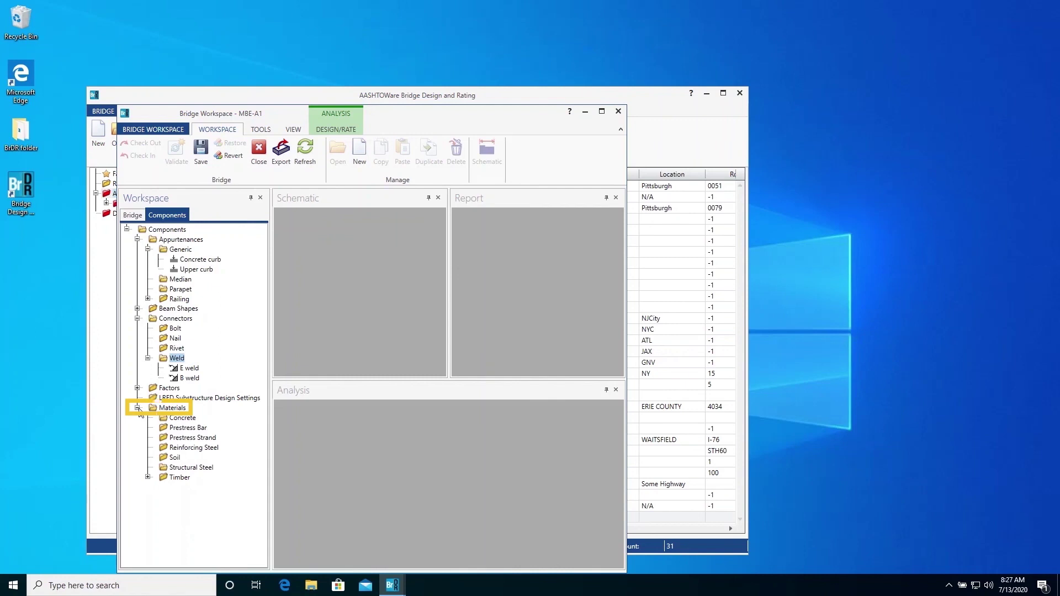
double_click(182, 417)
type("3")
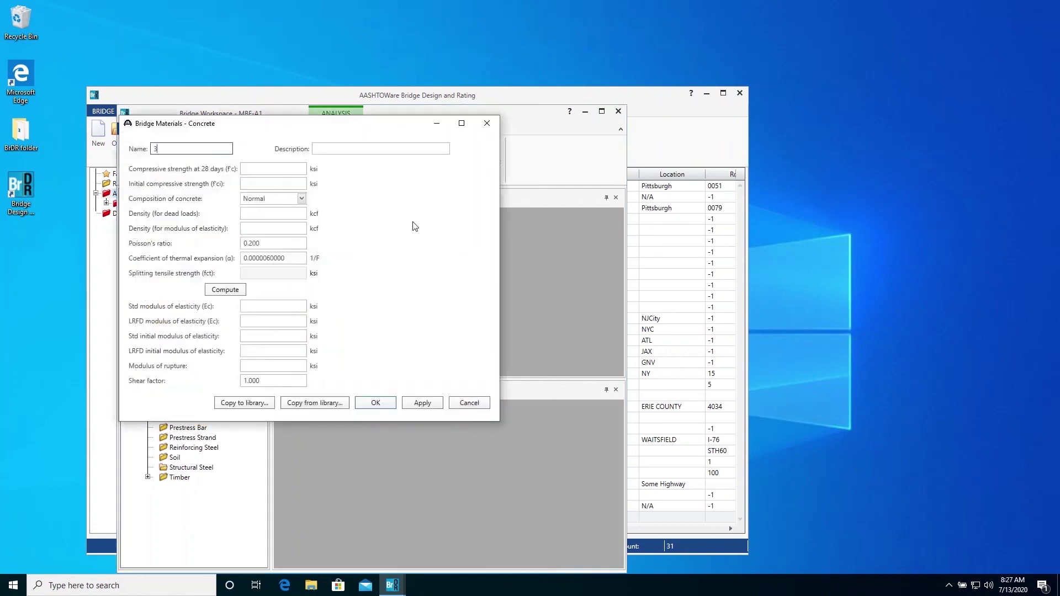
type(" ksi concrete")
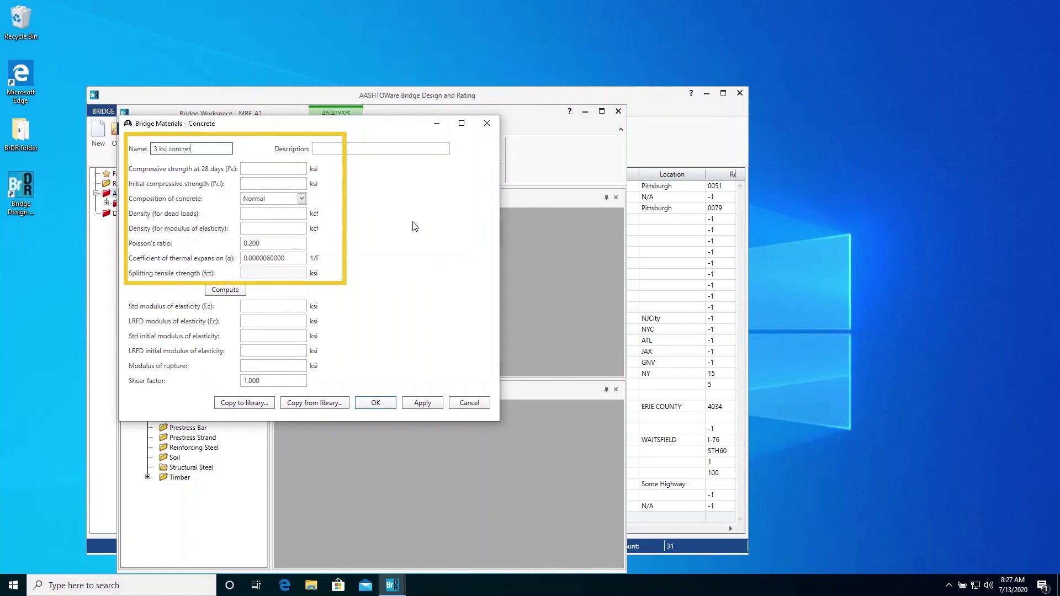
key("Tab")
key("Tab")
type("3")
key("Tab")
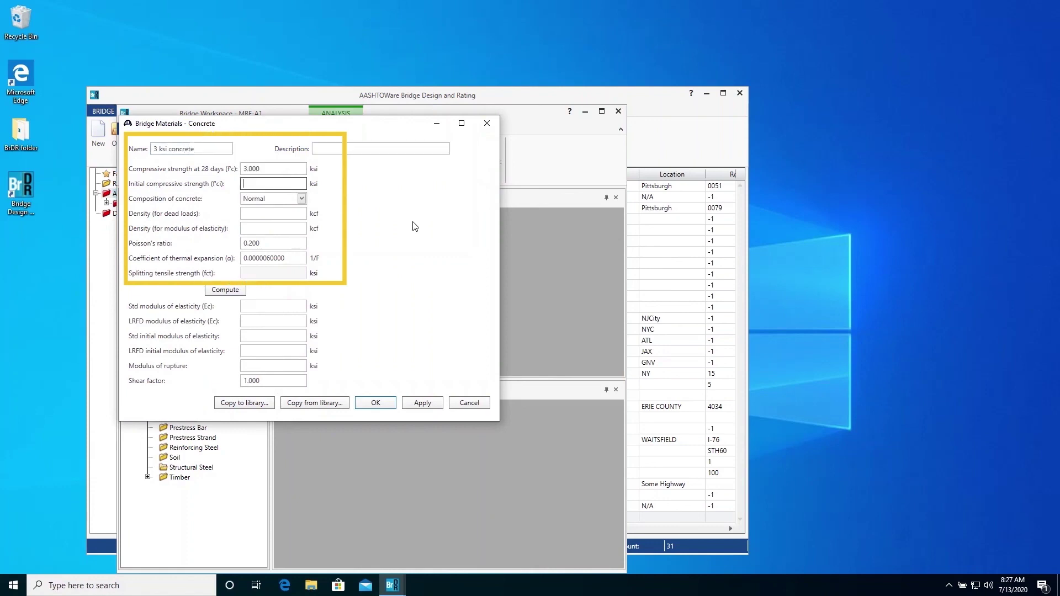
type("3")
Step: Enter the 0.150 and 0.145 kcf densities, compute the elastic moduli, and save the material
key("Tab")
key("Tab")
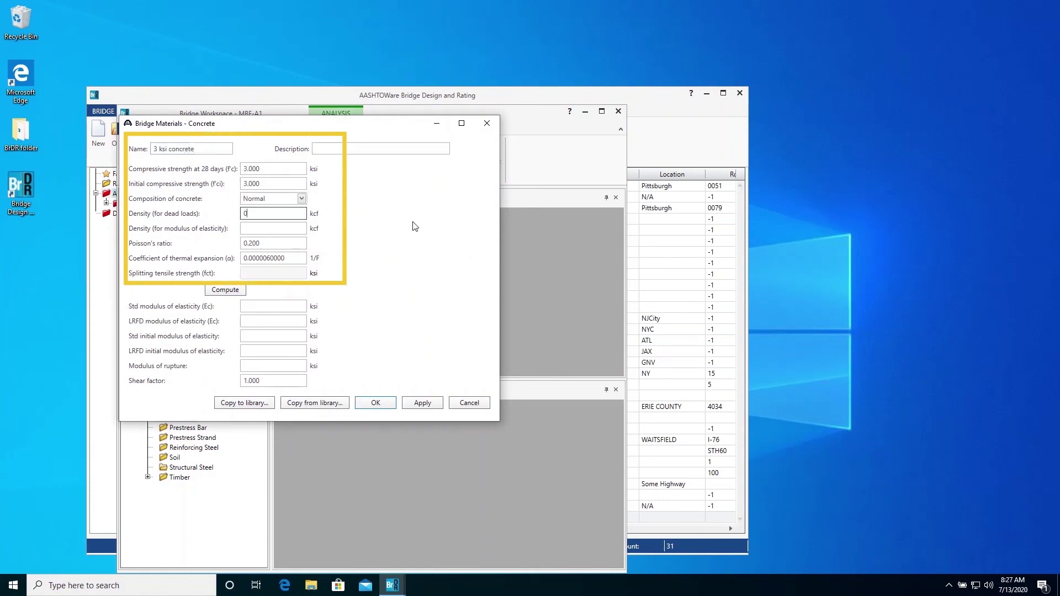
type("0.150")
key("Tab")
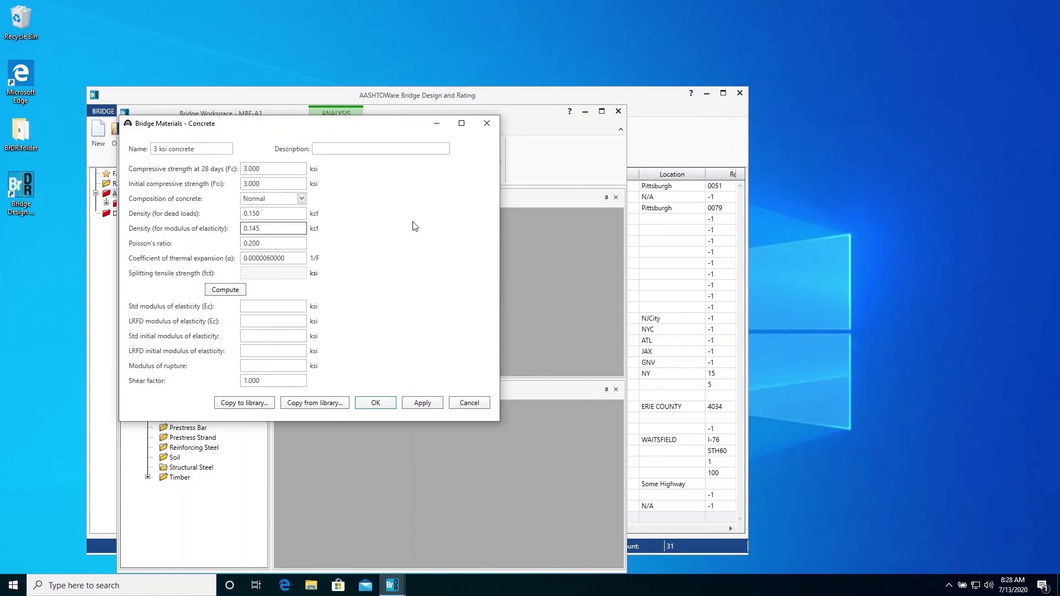
left_click(234, 295)
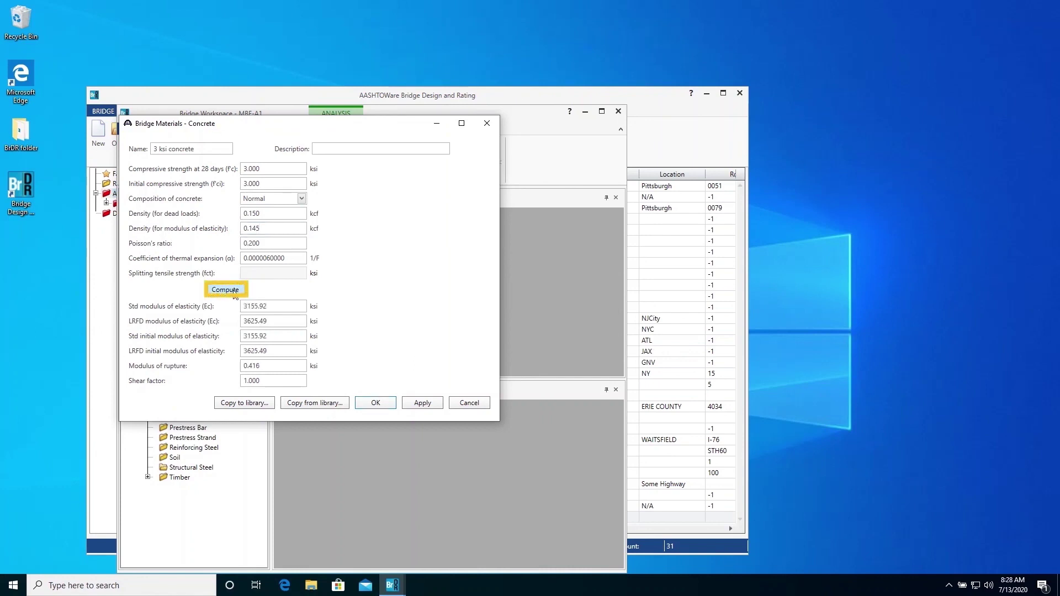
left_click(375, 404)
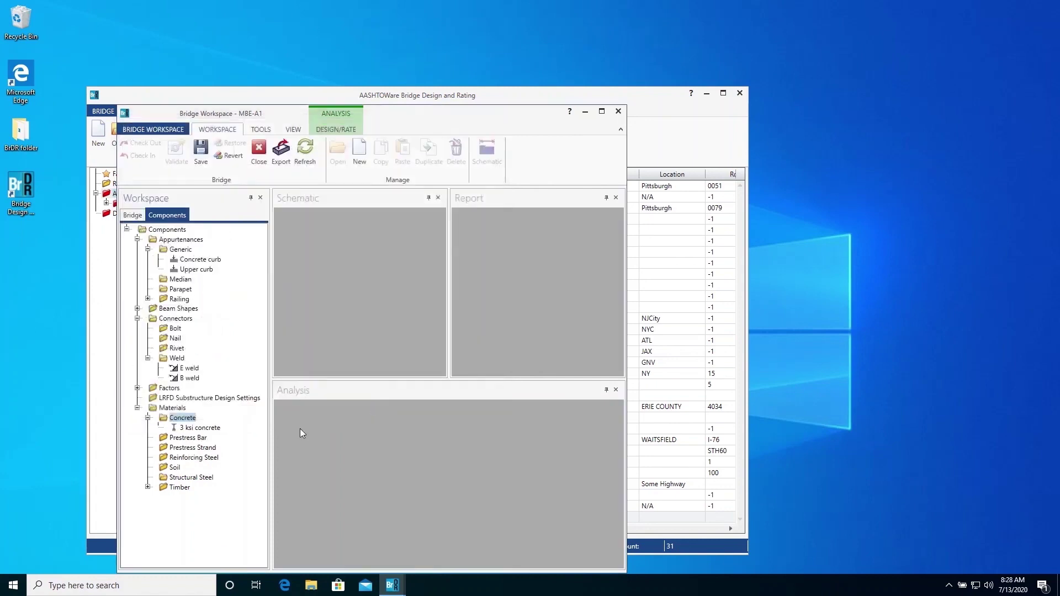
Step: Add a structural steel material copied from the library's Grade 36 (fy 36 ksi)
double_click(204, 477)
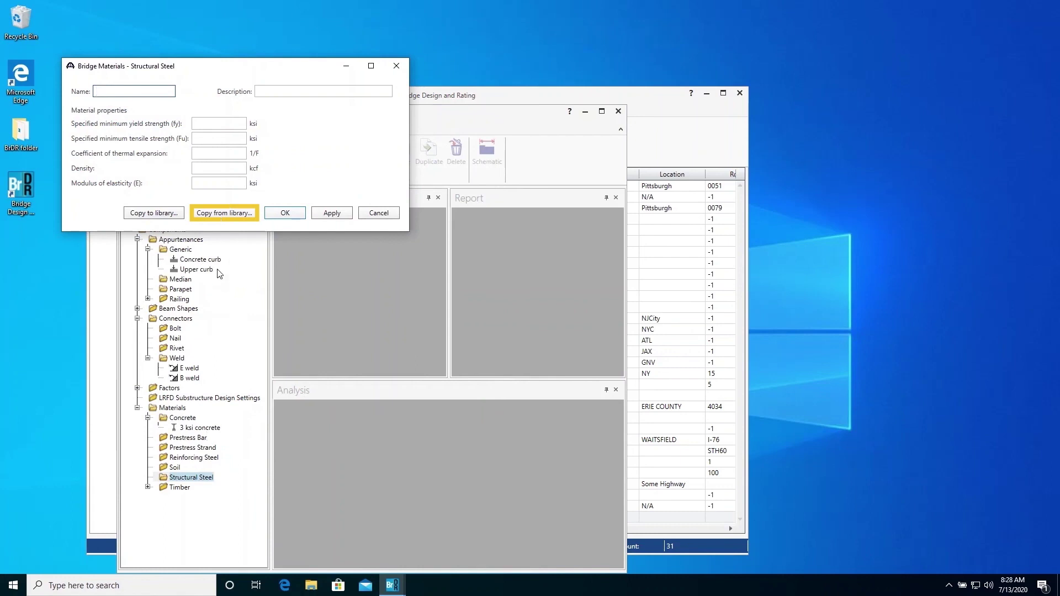
left_click(233, 213)
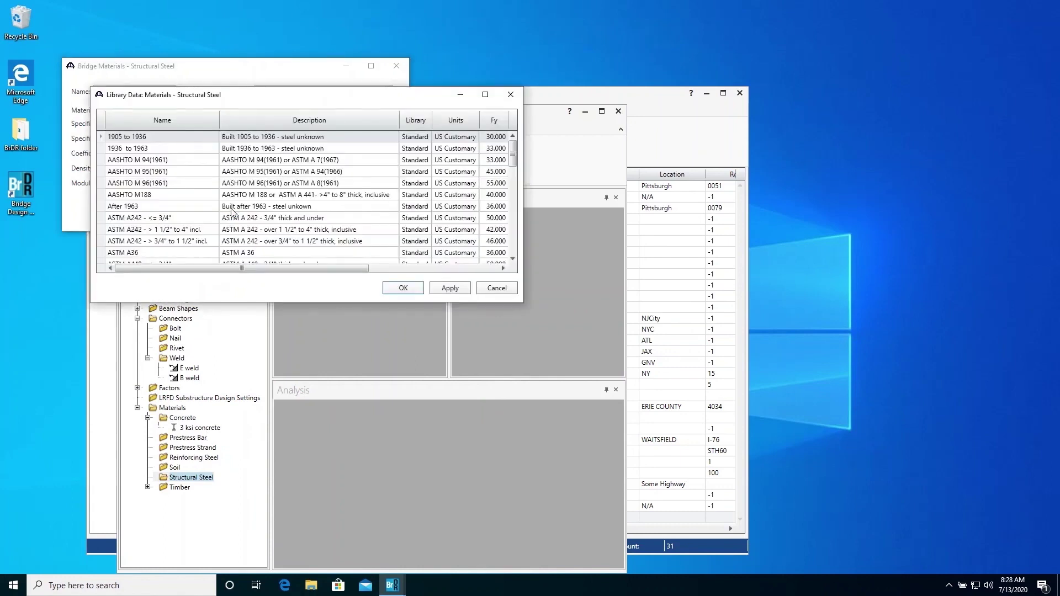
scroll(296, 229, "down", 10)
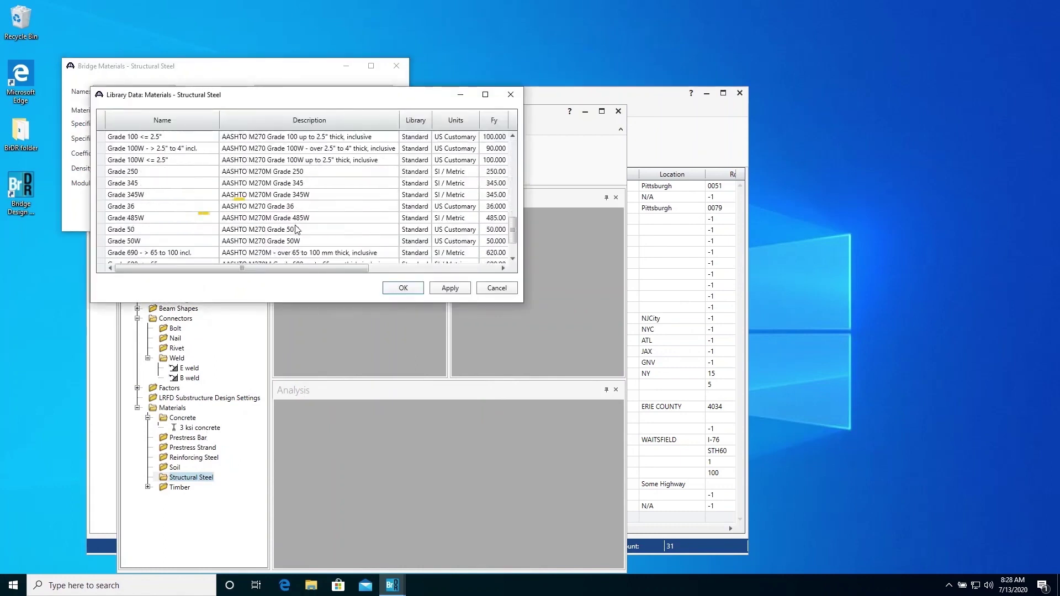
left_click(189, 207)
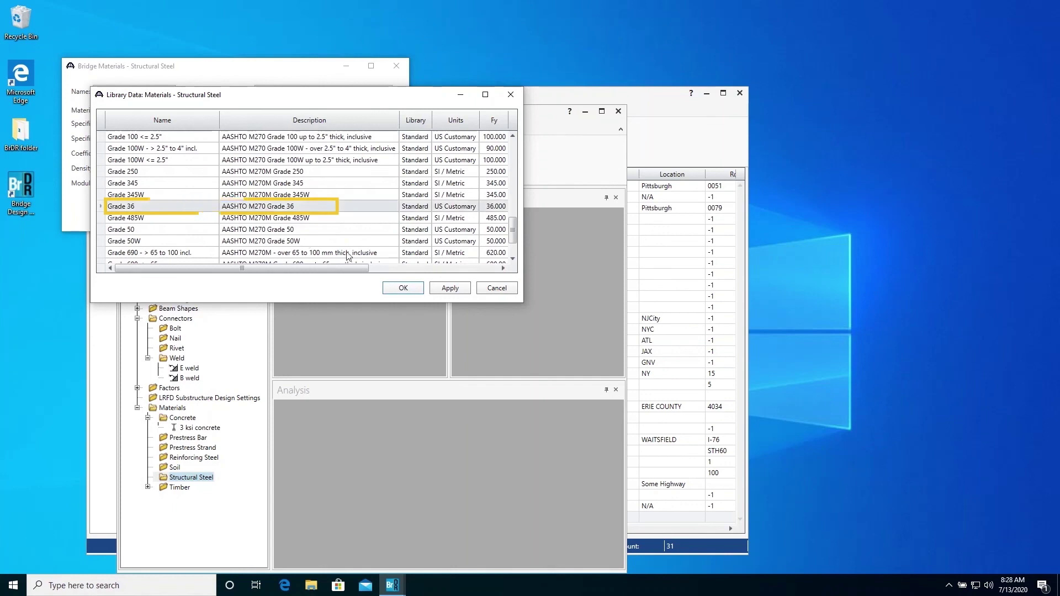
left_click(397, 285)
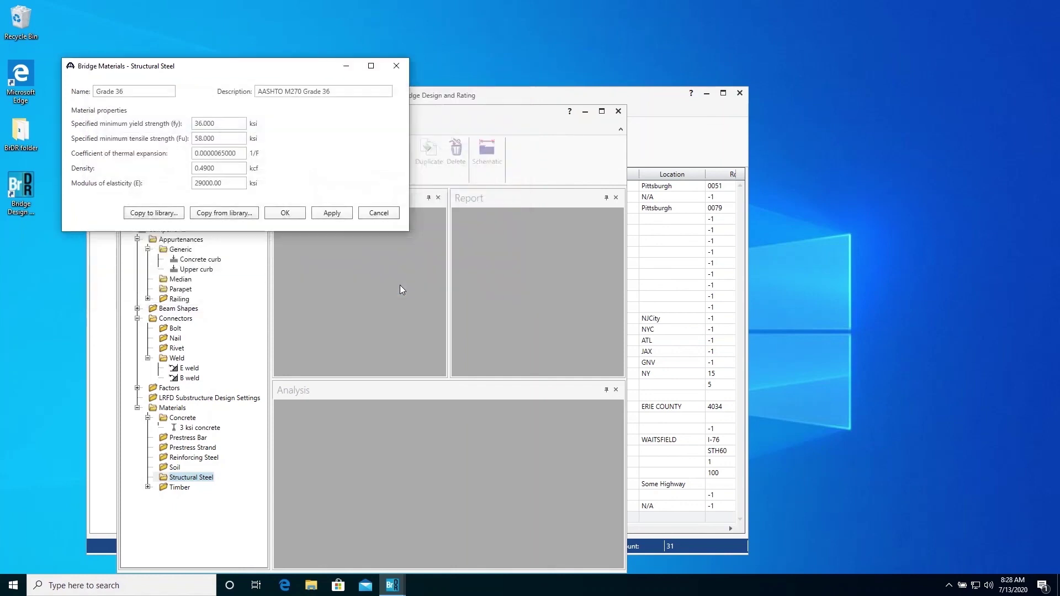
left_click(291, 214)
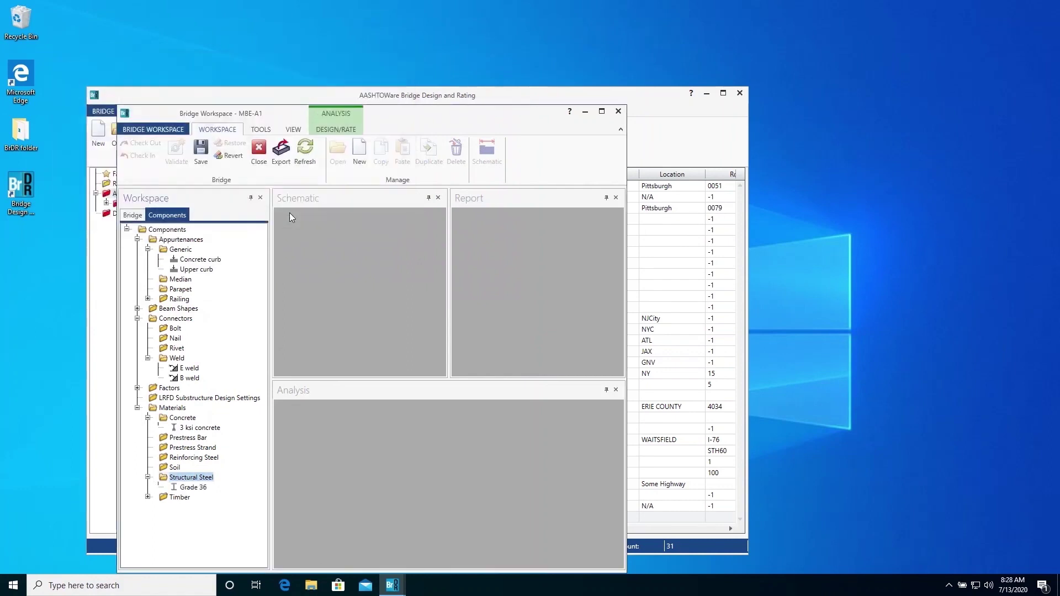